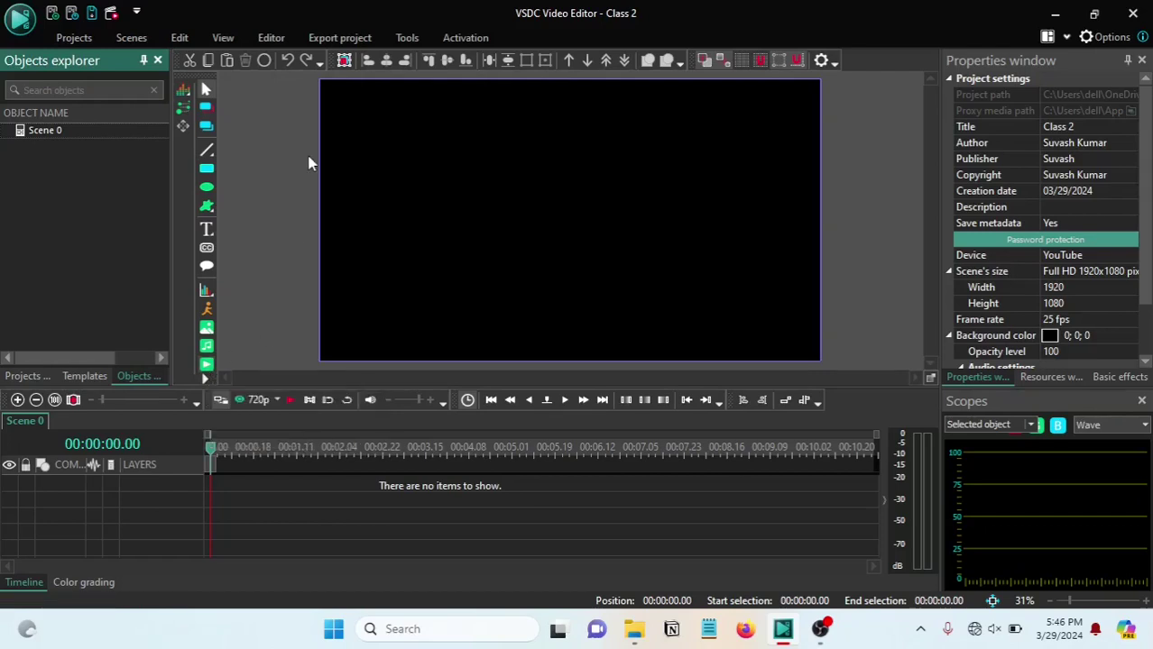
- Add the video file VID20240329172434.mp4 from the OBS Recordings folder to Scene 0
click(271, 38)
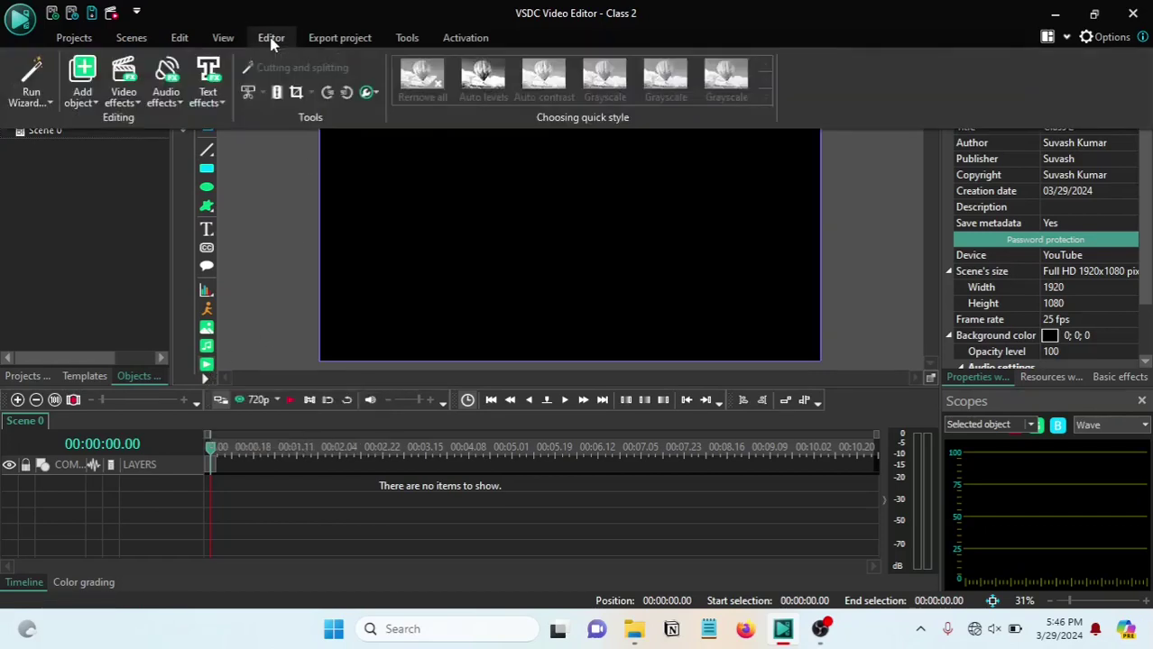
click(80, 83)
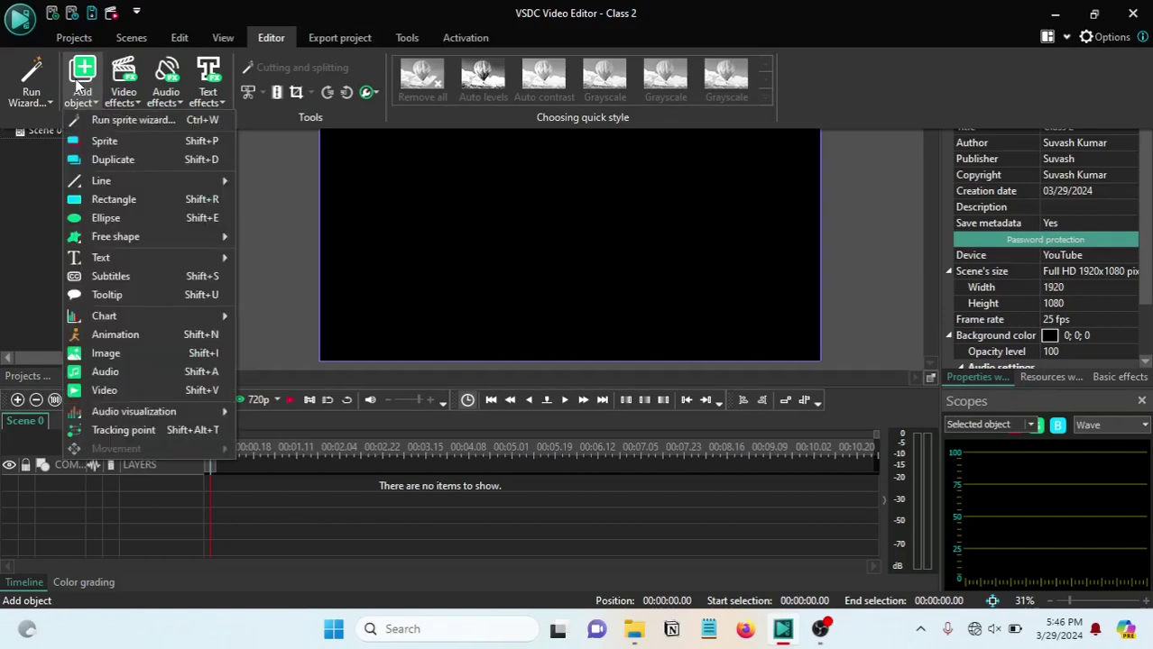
click(118, 390)
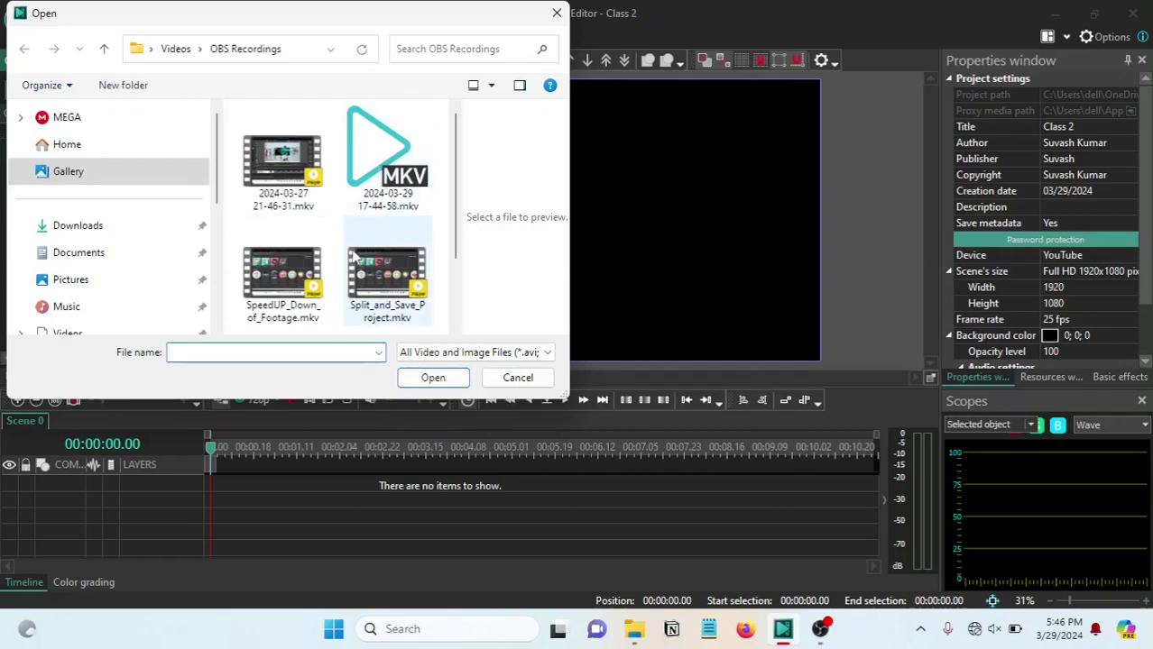
scroll(352, 241, down, 1)
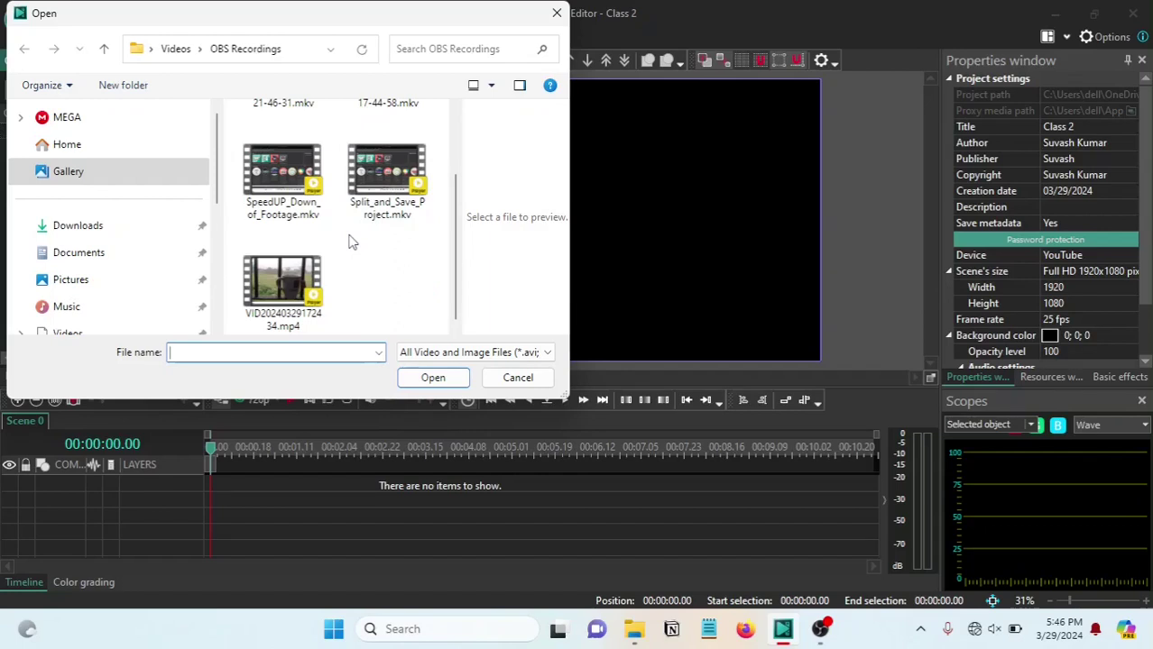
click(287, 296)
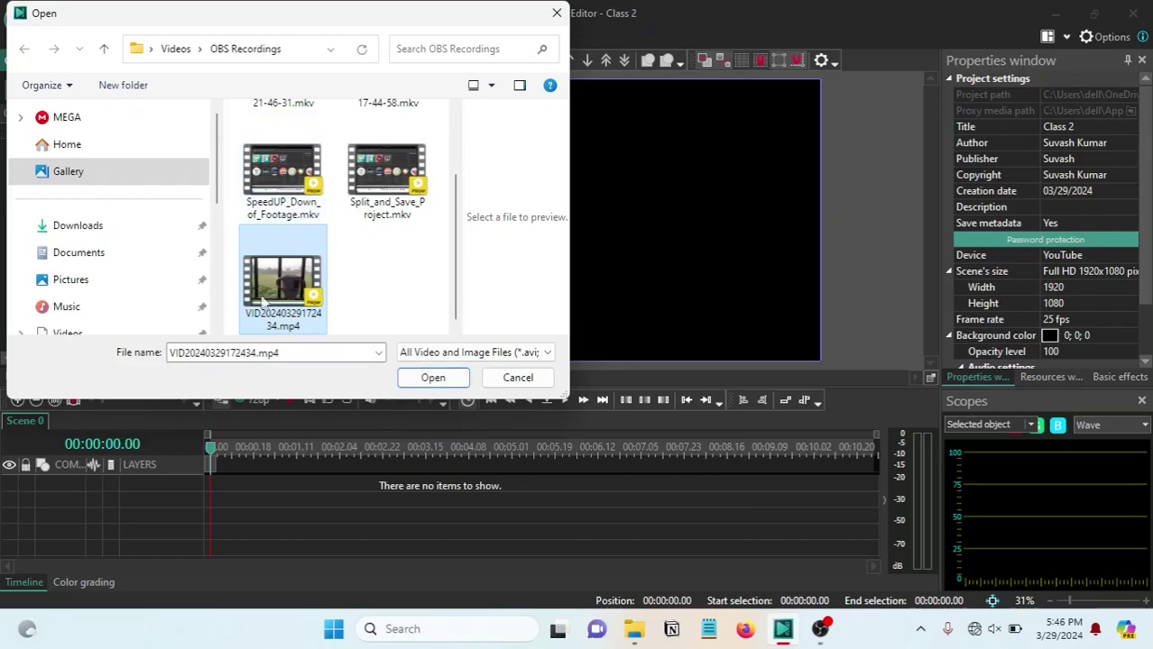
click(428, 377)
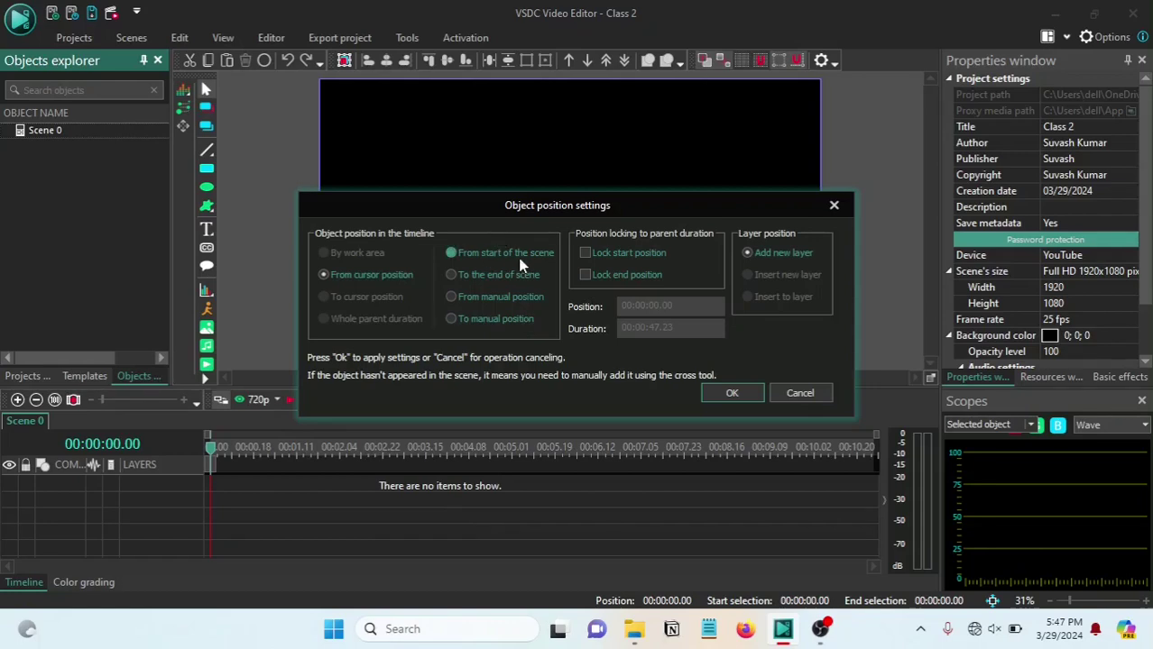
- Accept the object position settings to place the video at the start of the scene on a new layer
click(476, 280)
click(456, 320)
click(479, 322)
click(732, 395)
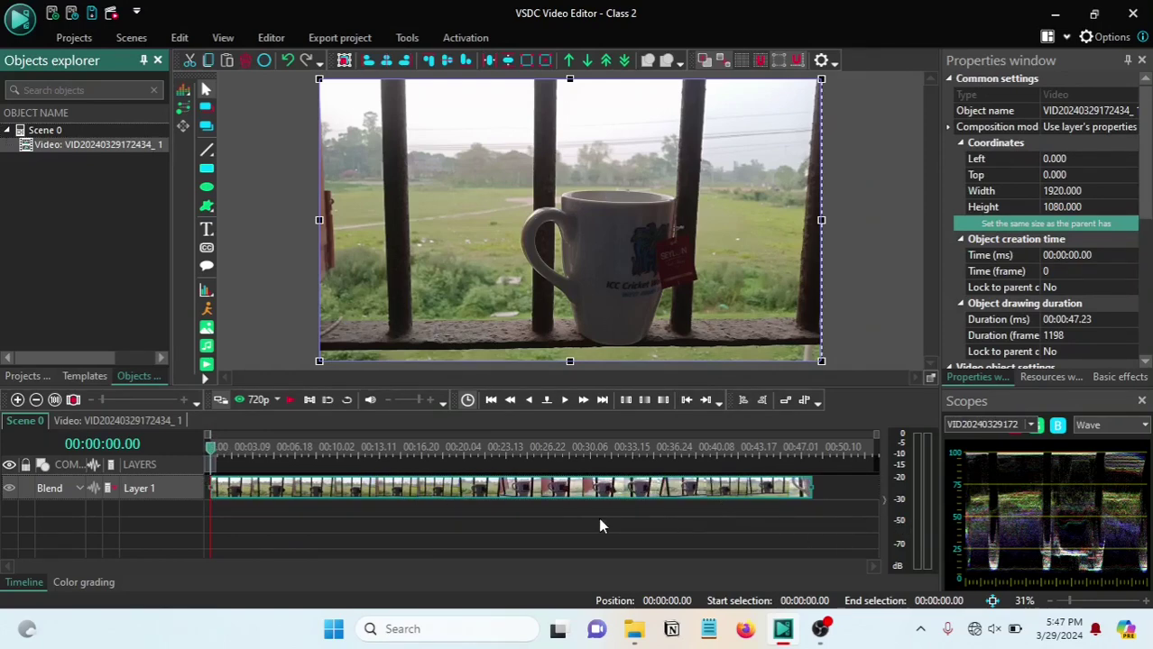
mouse_move(501, 489)
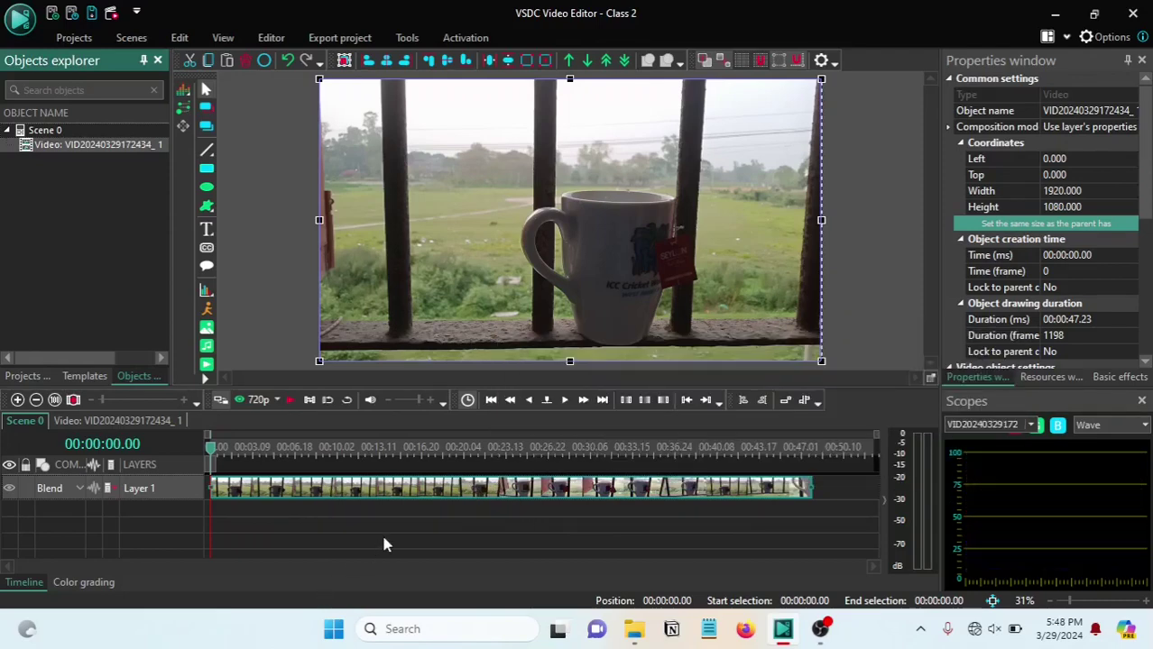
click(382, 542)
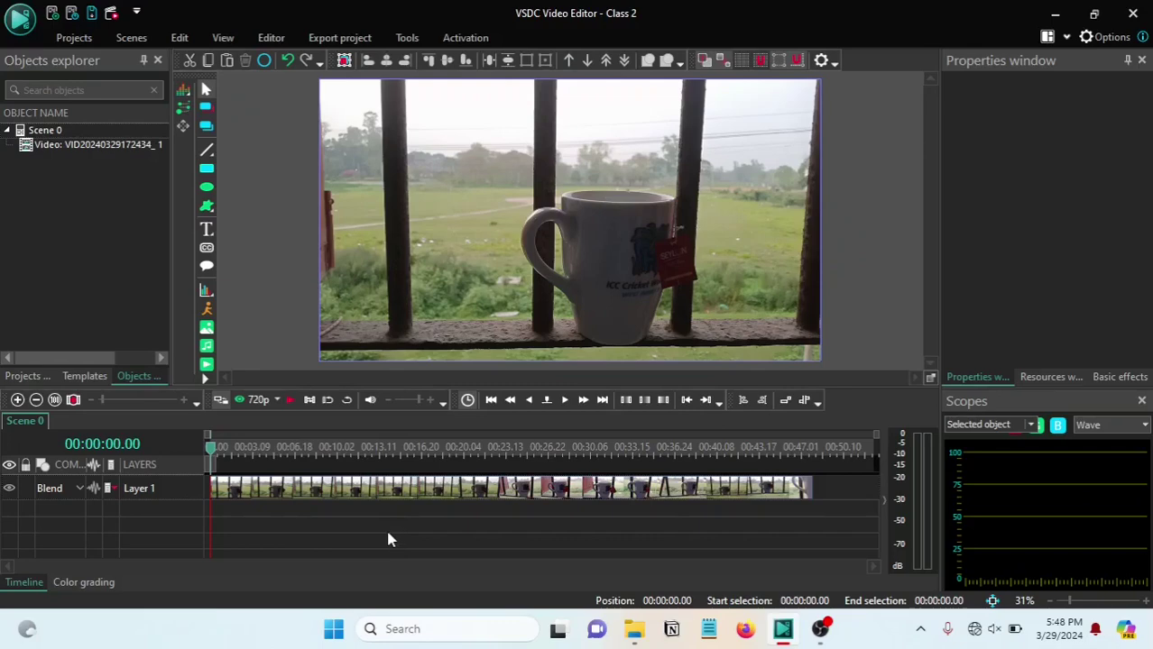
click(457, 493)
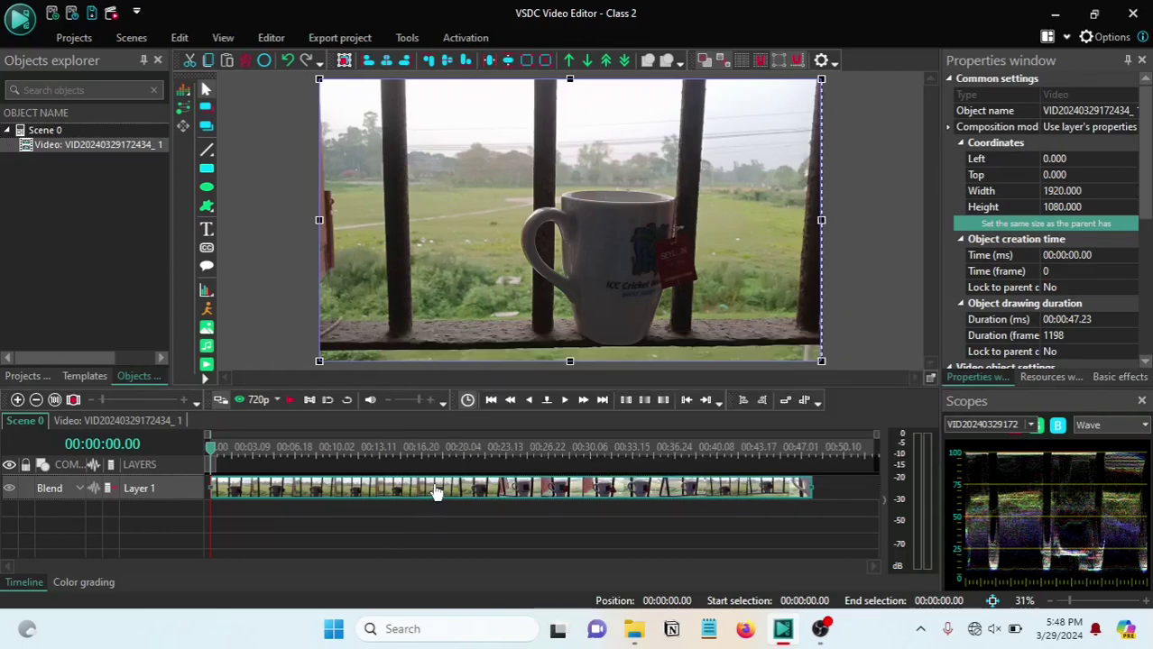
mouse_move(437, 493)
mouse_down()
mouse_move(505, 492)
mouse_move(506, 532)
mouse_move(507, 486)
mouse_move(421, 506)
mouse_move(517, 489)
mouse_move(429, 478)
mouse_up()
click(334, 531)
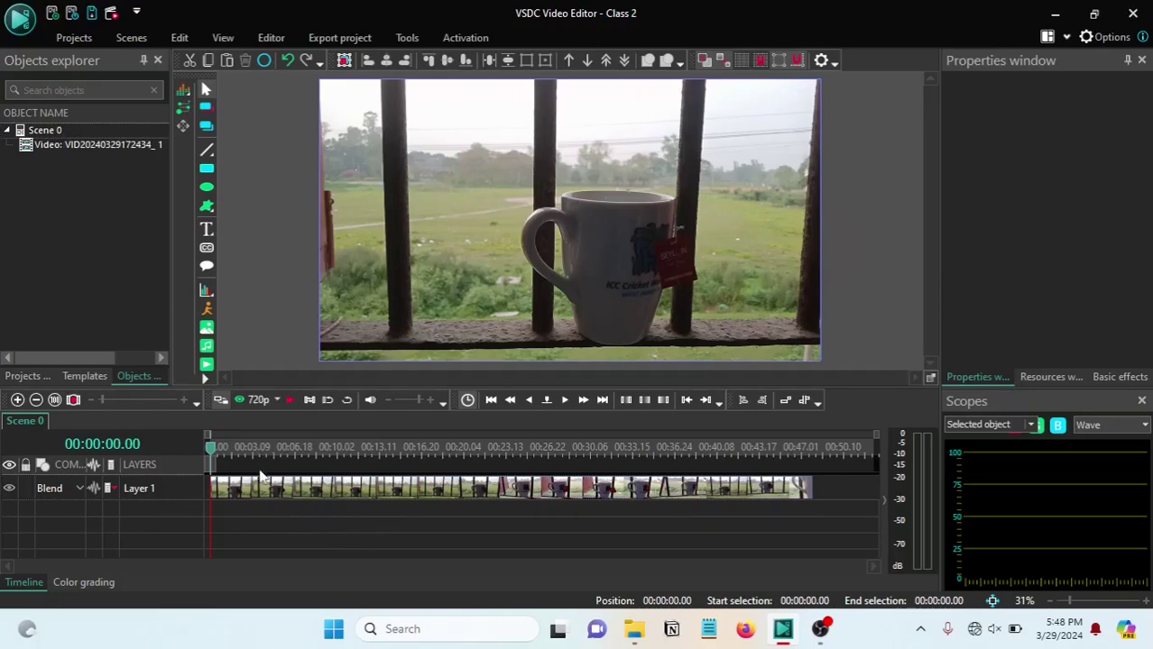
mouse_move(261, 492)
mouse_move(383, 498)
click(390, 496)
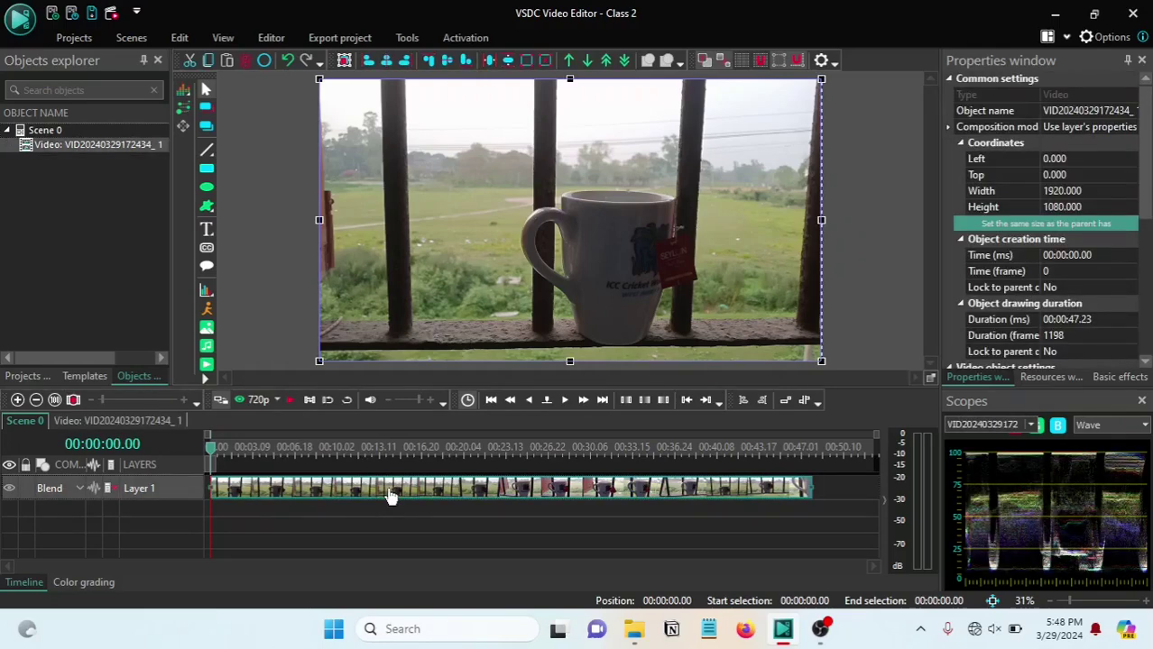
scroll(390, 496, up, 5)
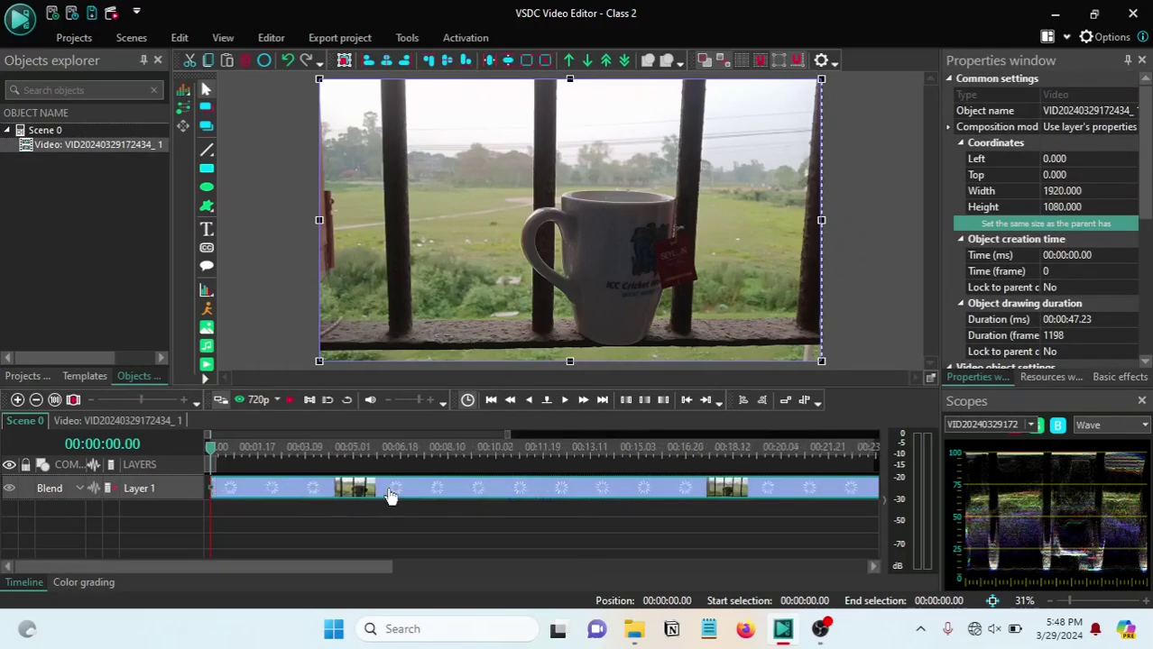
scroll(390, 496, up, 2)
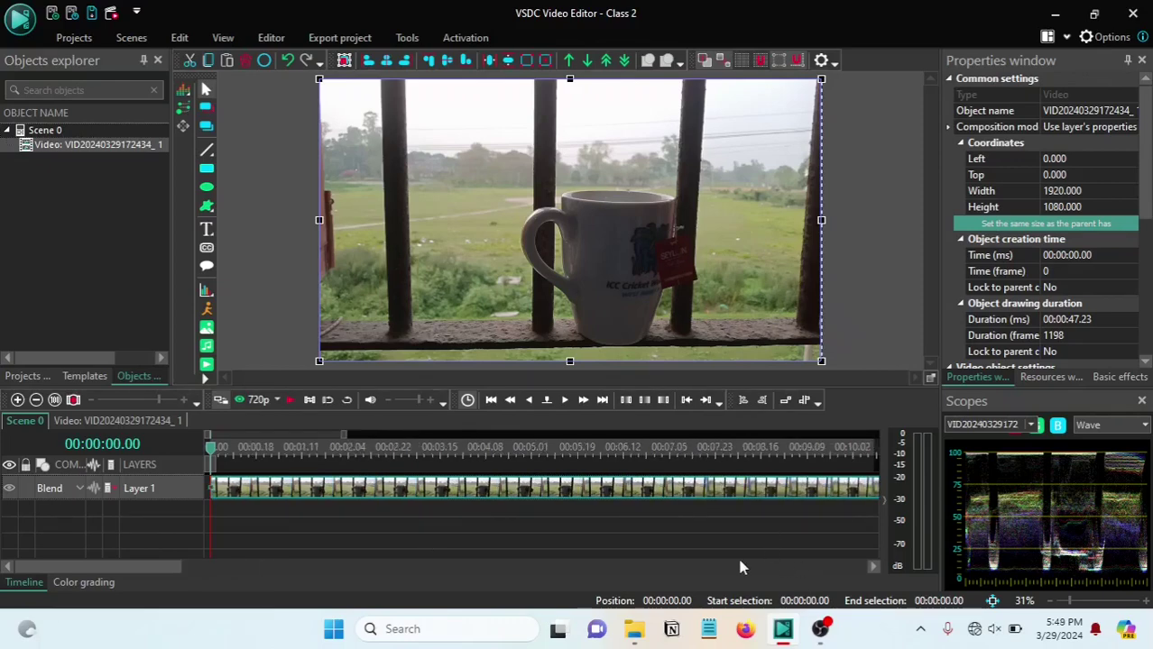
mouse_move(131, 565)
mouse_down()
mouse_move(600, 583)
mouse_move(122, 582)
mouse_up()
scroll(410, 532, down, 5)
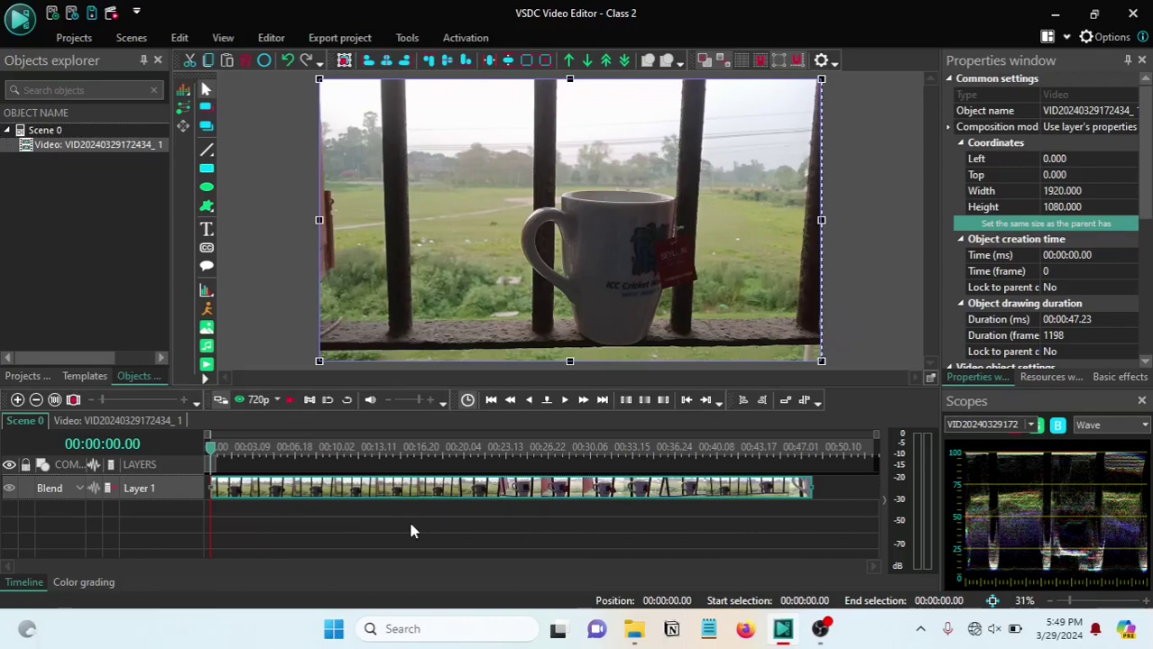
- Split the video clip on Layer 1 at 00:00:05.07
scroll(410, 531, up, 6)
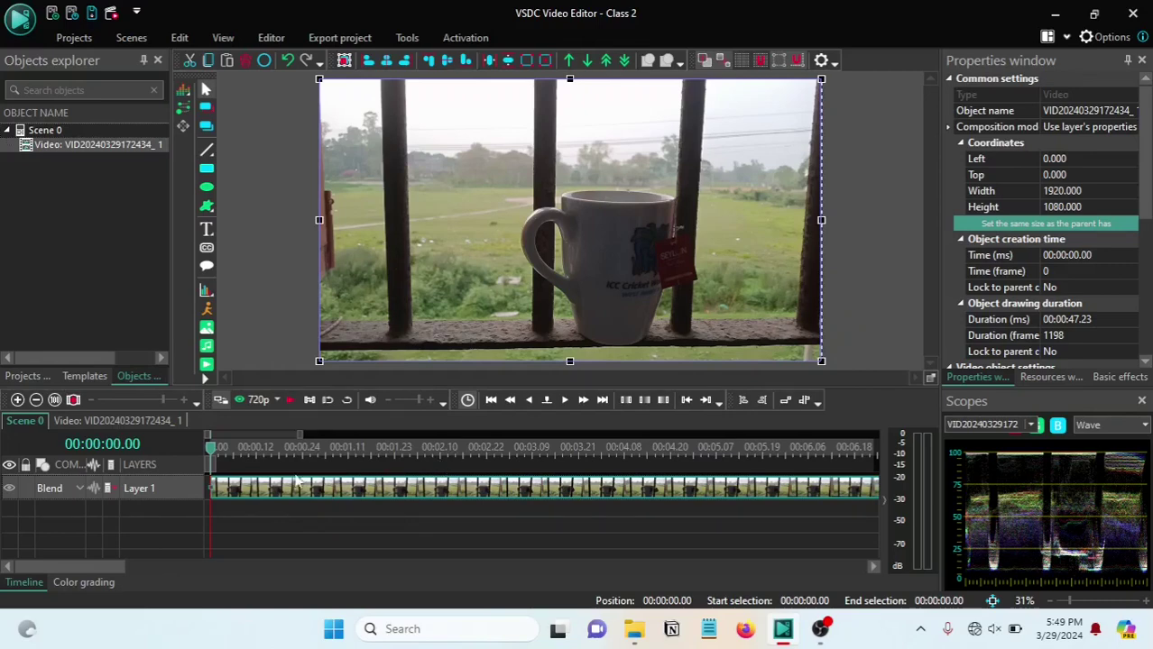
drag(217, 448, 721, 484)
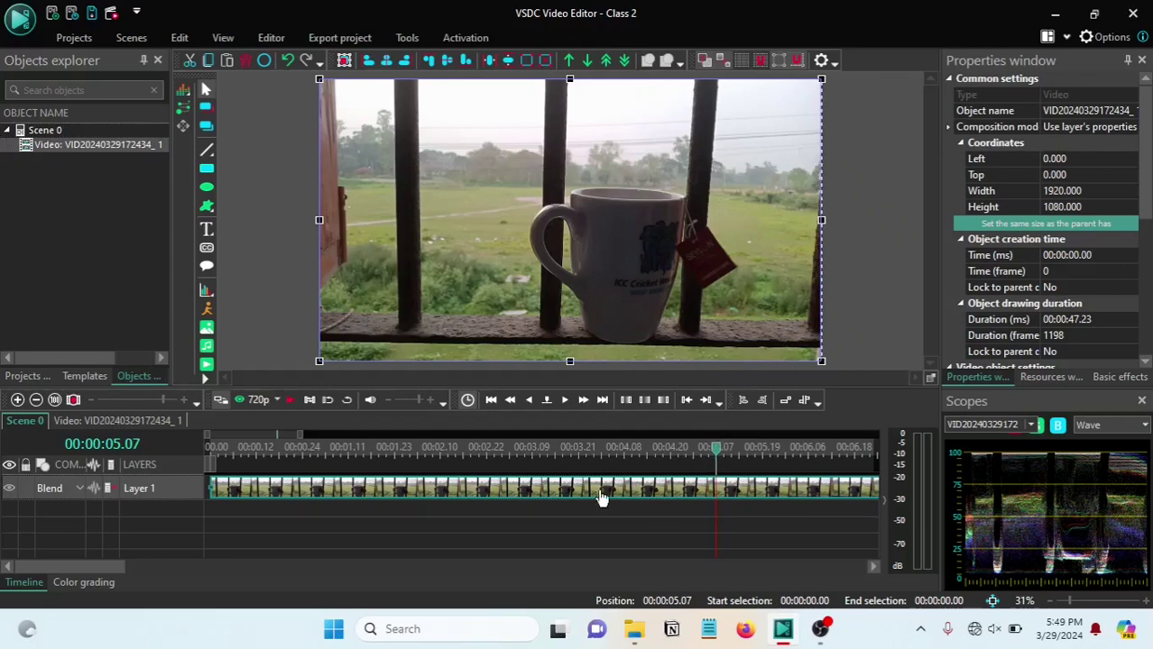
click(560, 515)
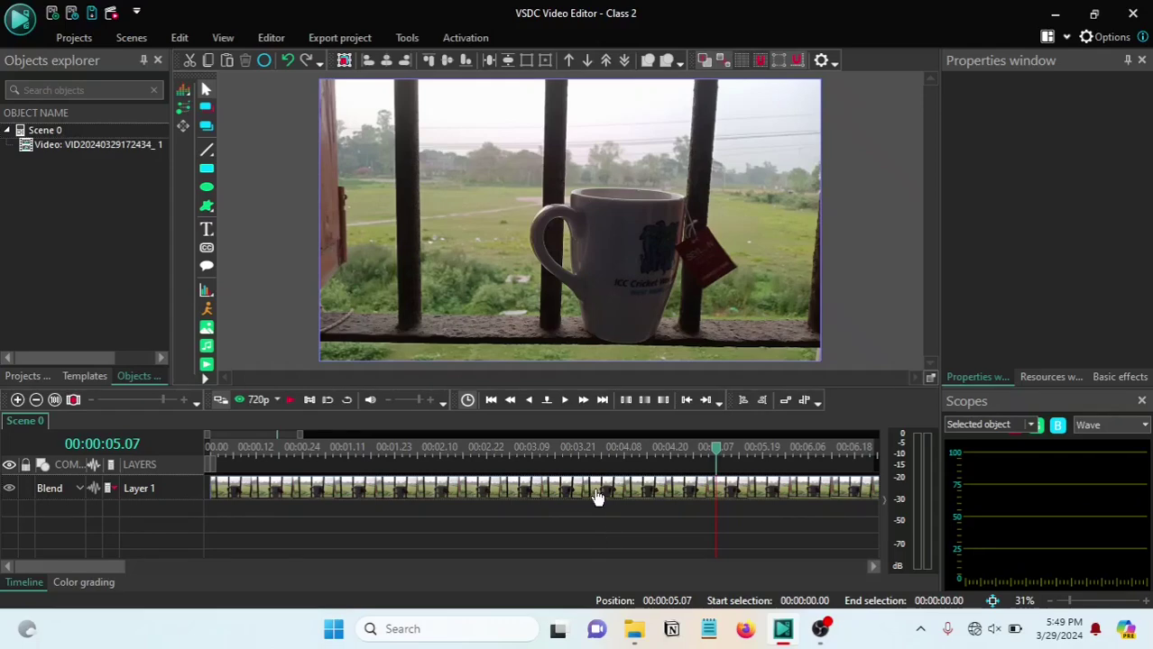
click(595, 495)
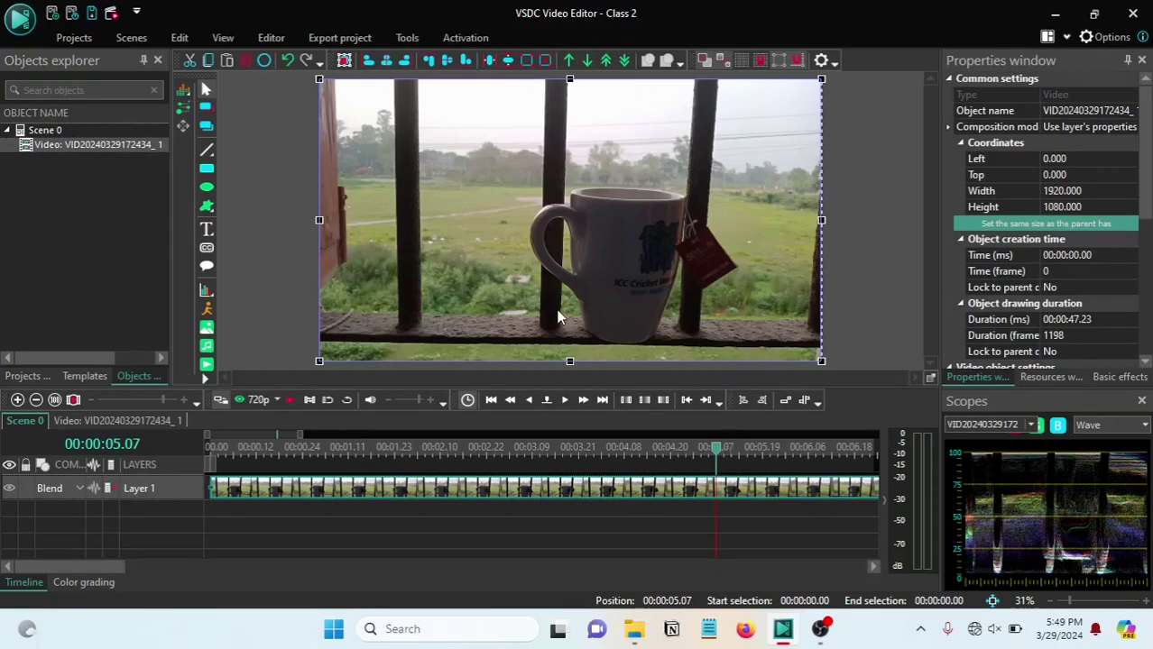
click(269, 39)
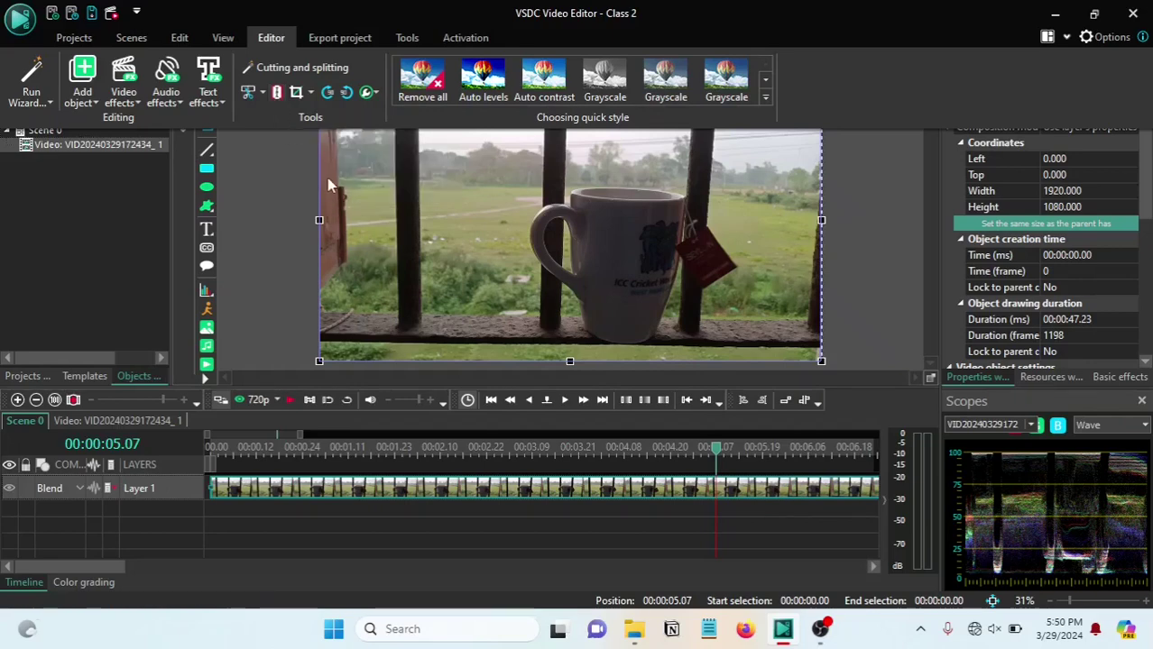
click(277, 94)
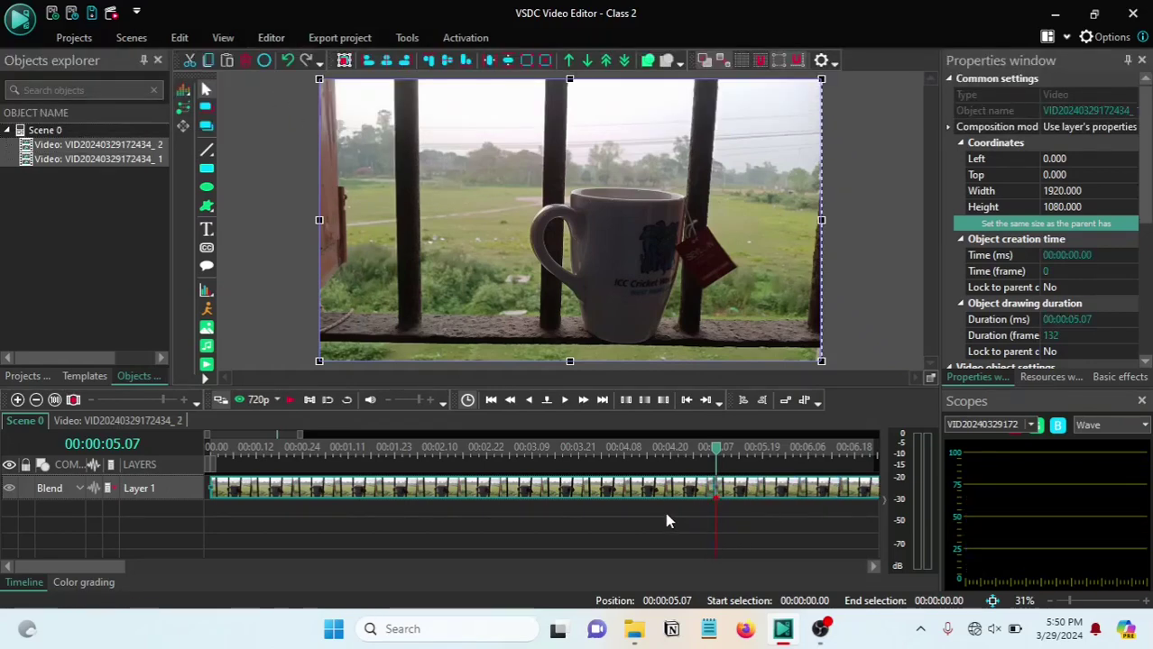
- Select the parts before and after the split in turn to check that they are separate clips
click(615, 514)
click(597, 493)
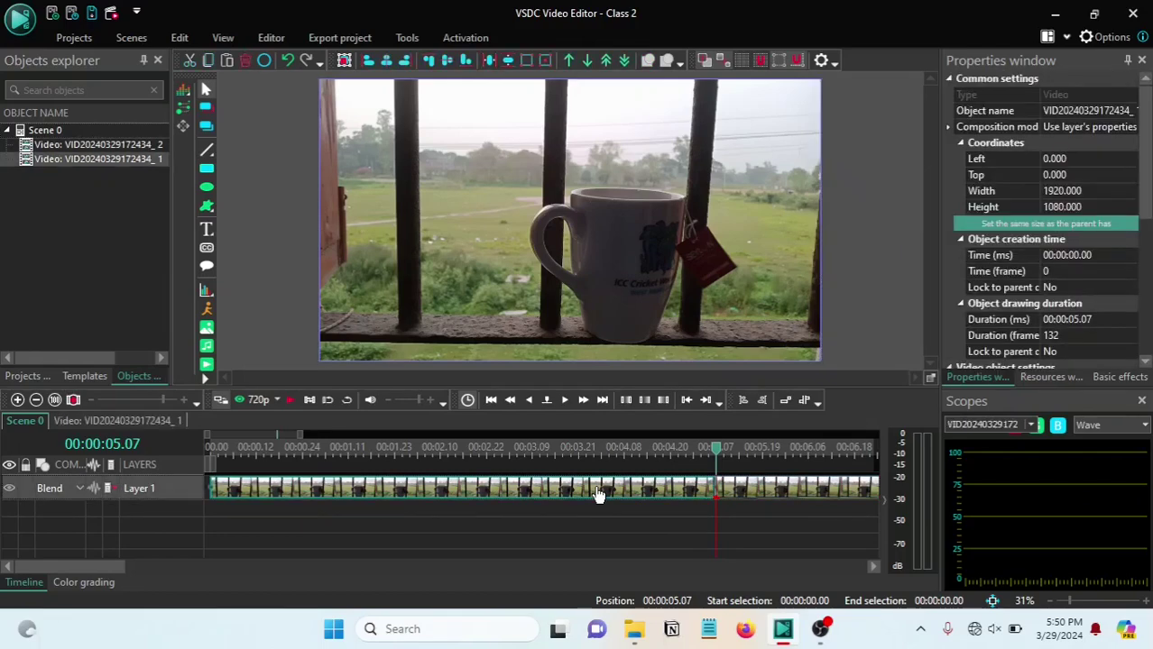
click(789, 539)
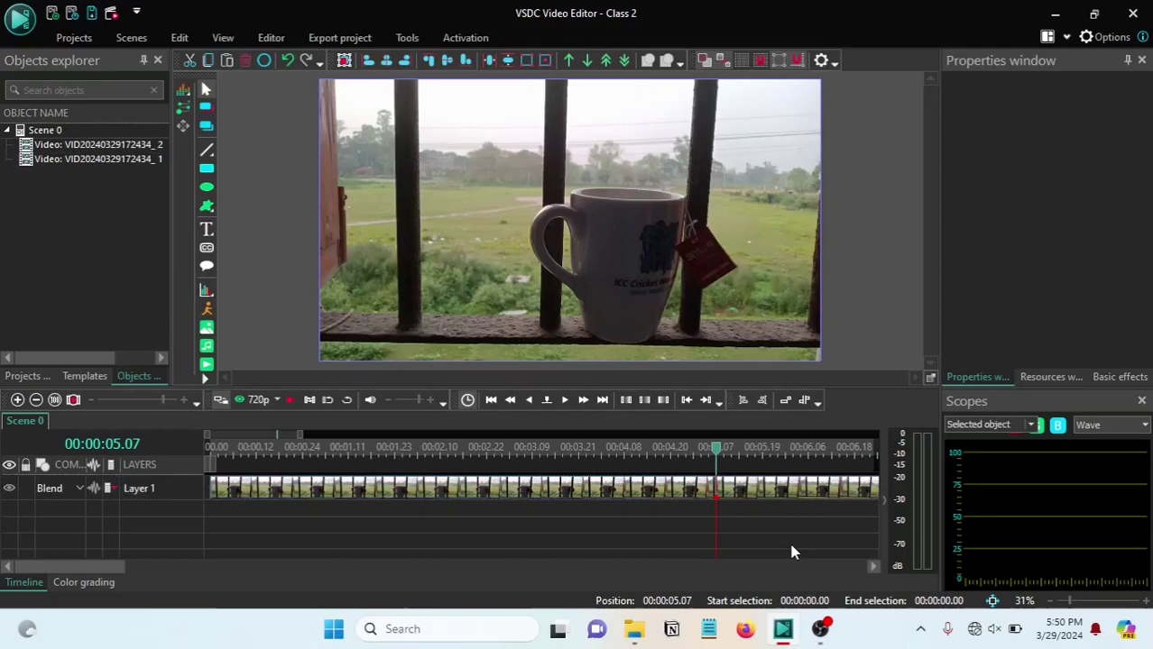
click(793, 495)
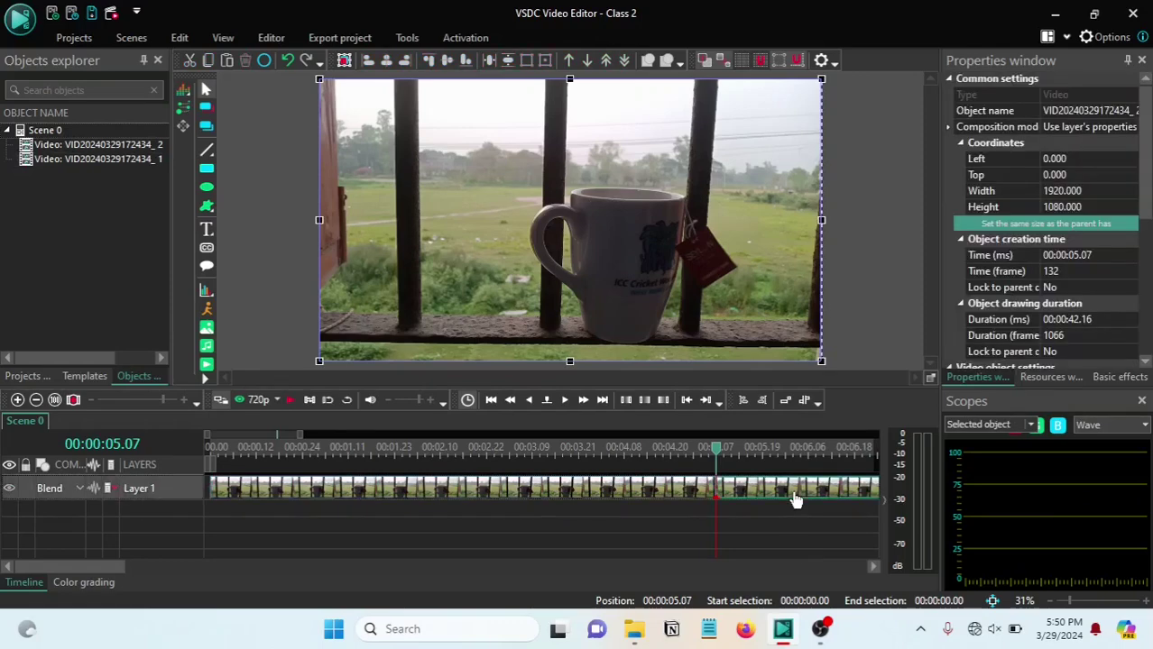
click(603, 532)
- Delete the part before the split and move the remaining clip to the start of the timeline
click(534, 492)
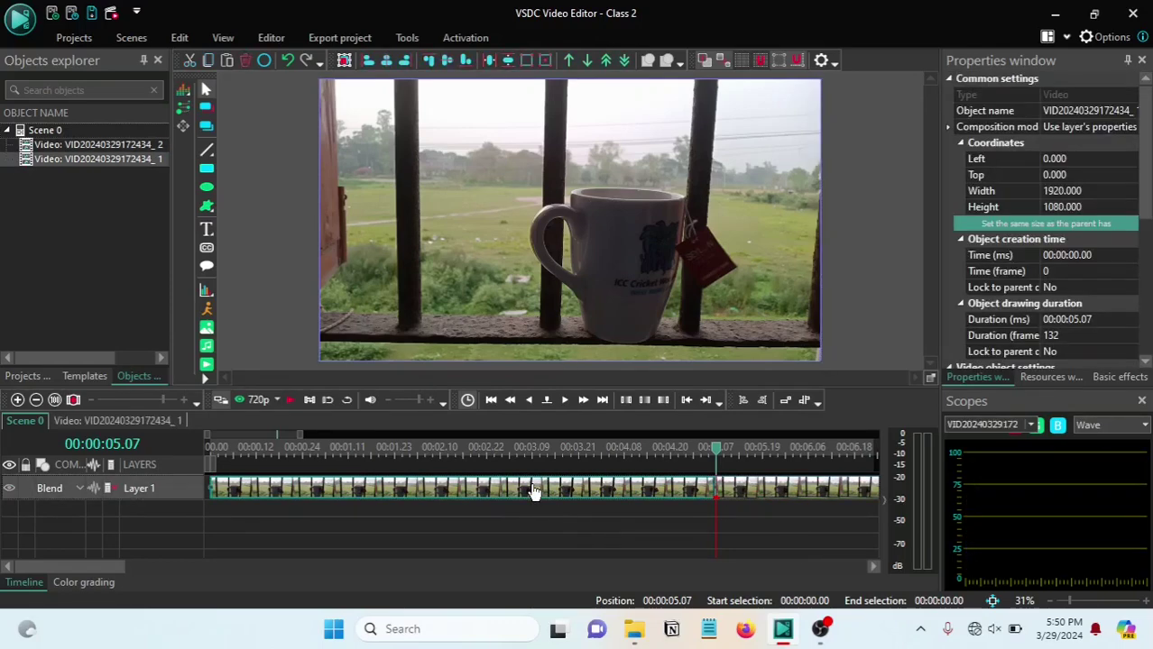
drag(490, 492, 429, 486)
mouse_move(429, 513)
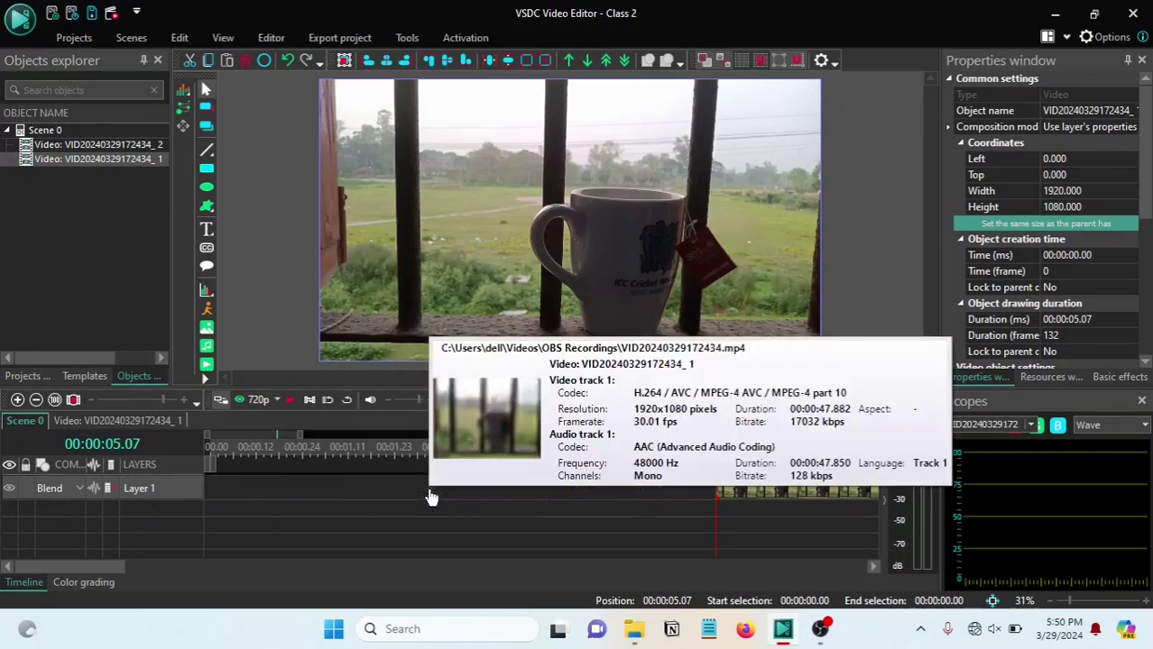
key(Delete)
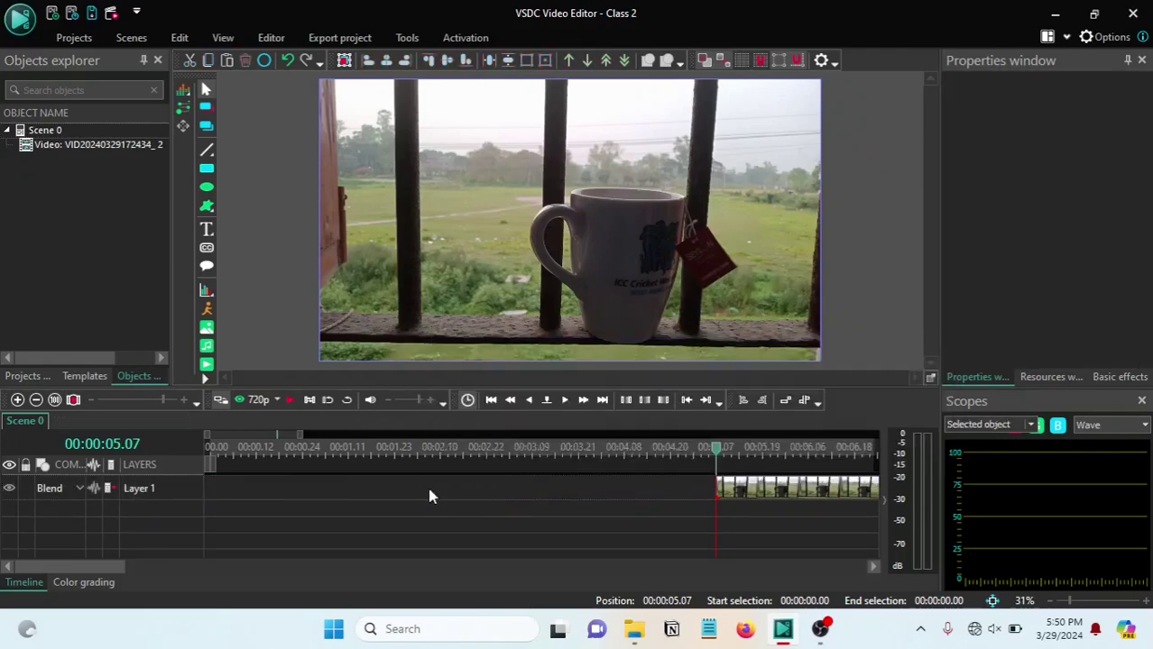
double_click(762, 494)
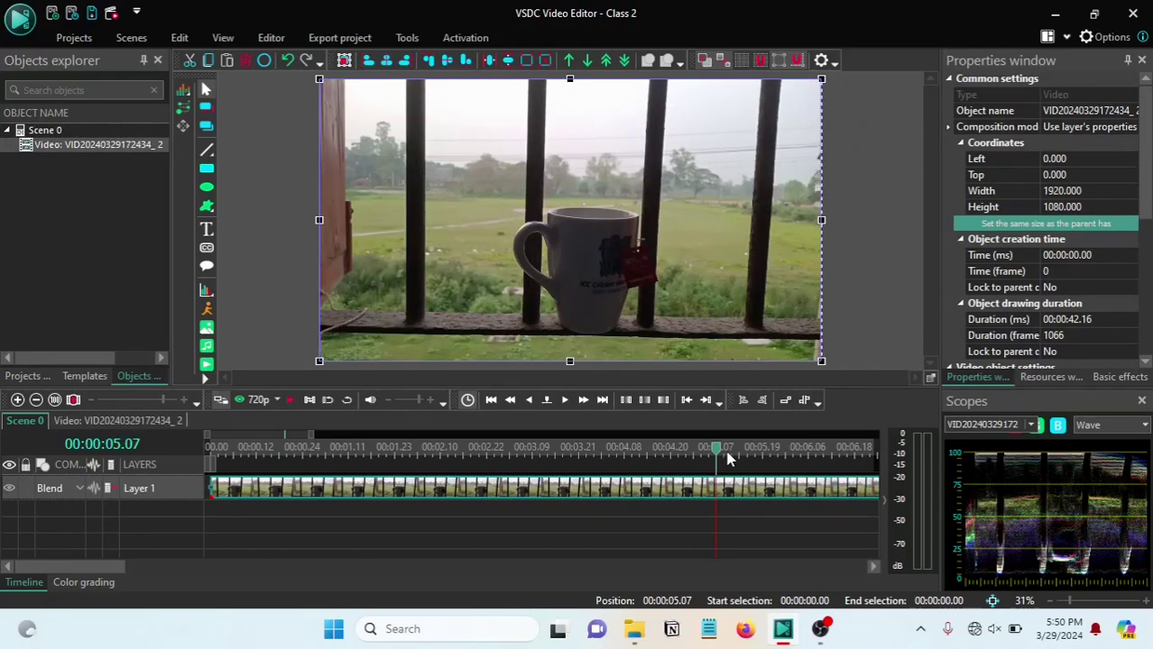
- Play the trimmed clip from the start of the timeline for a few seconds, then stop playback
drag(719, 458, 204, 454)
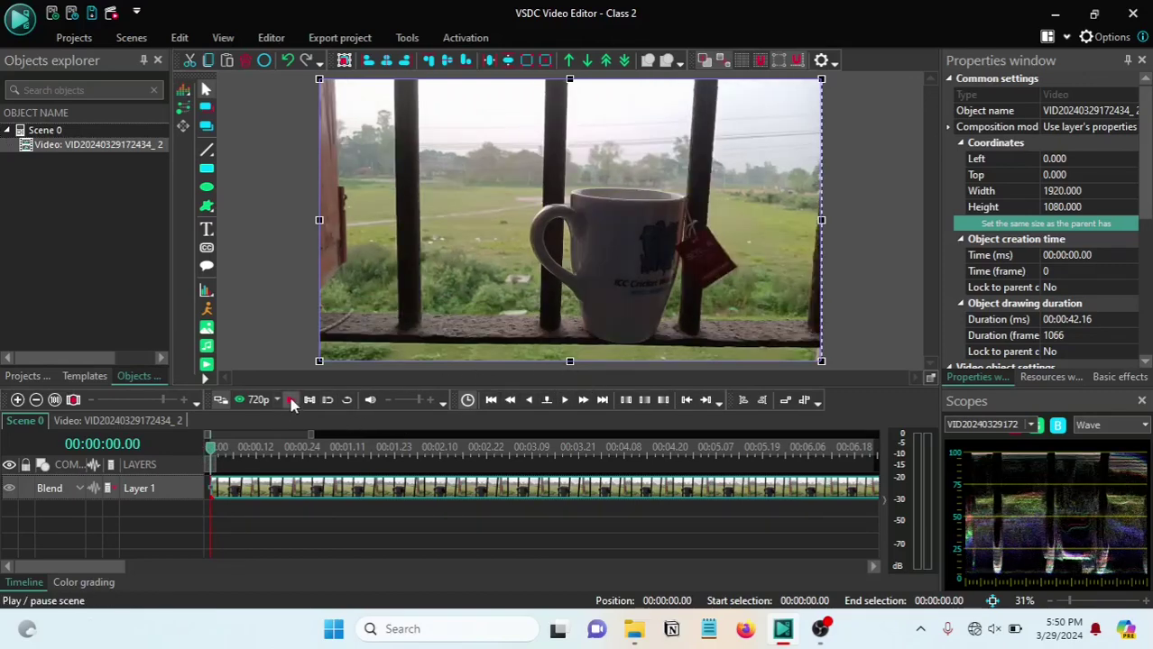
click(291, 401)
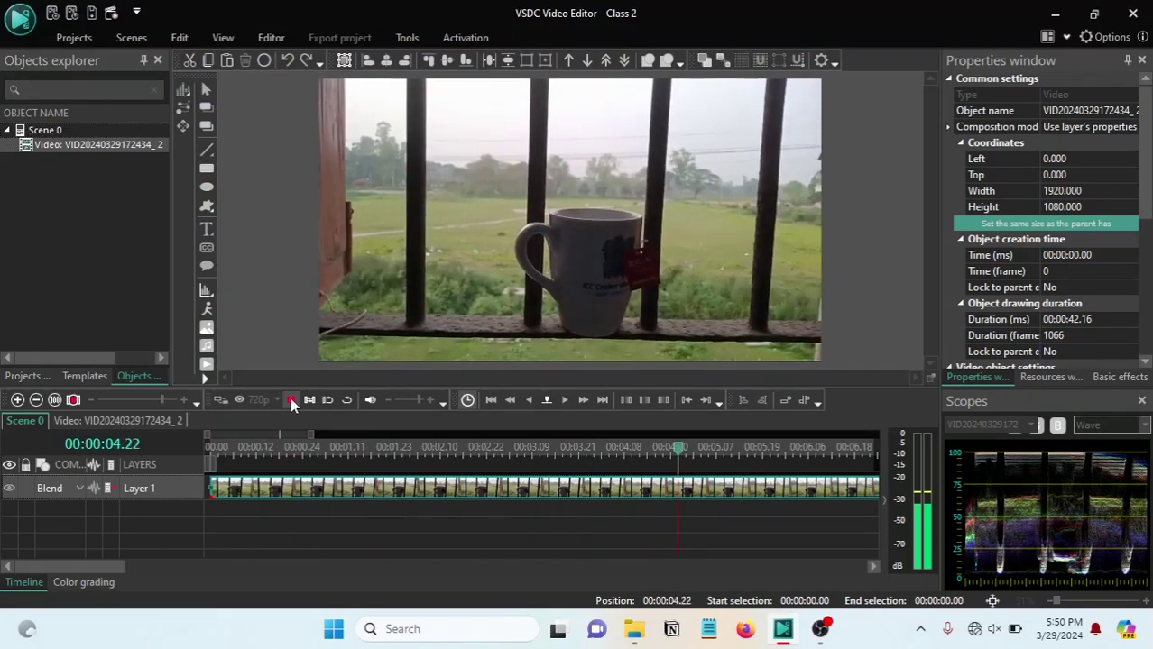
click(291, 400)
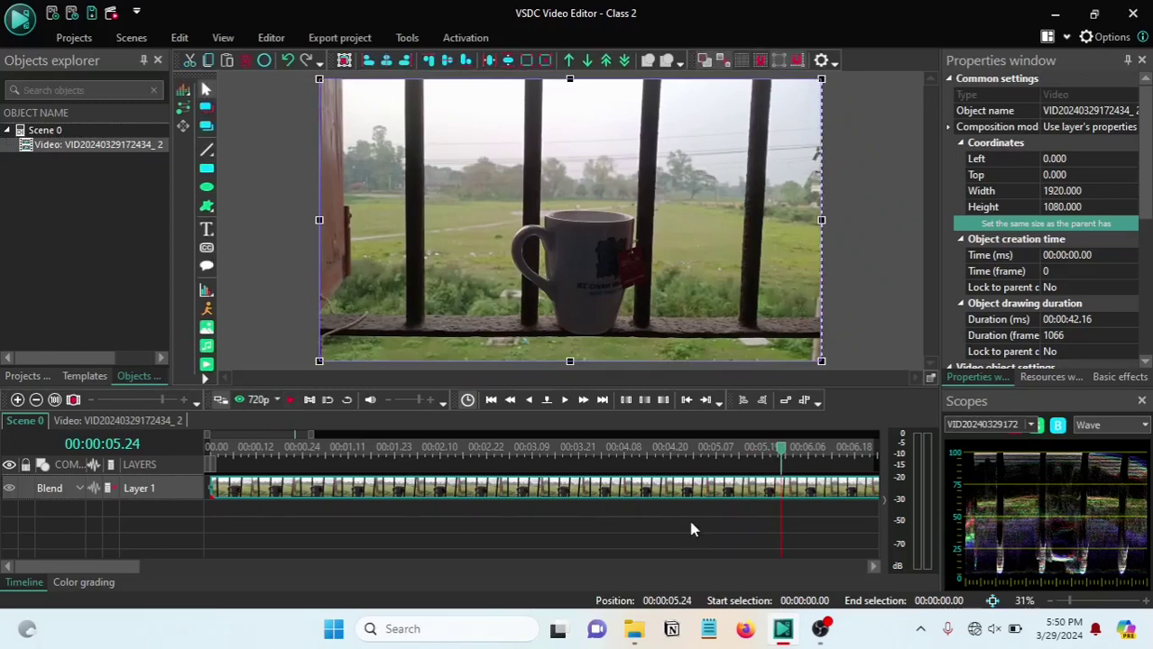
- Split the remaining video clip at 00:00:06.16
scroll(690, 529, down, 3)
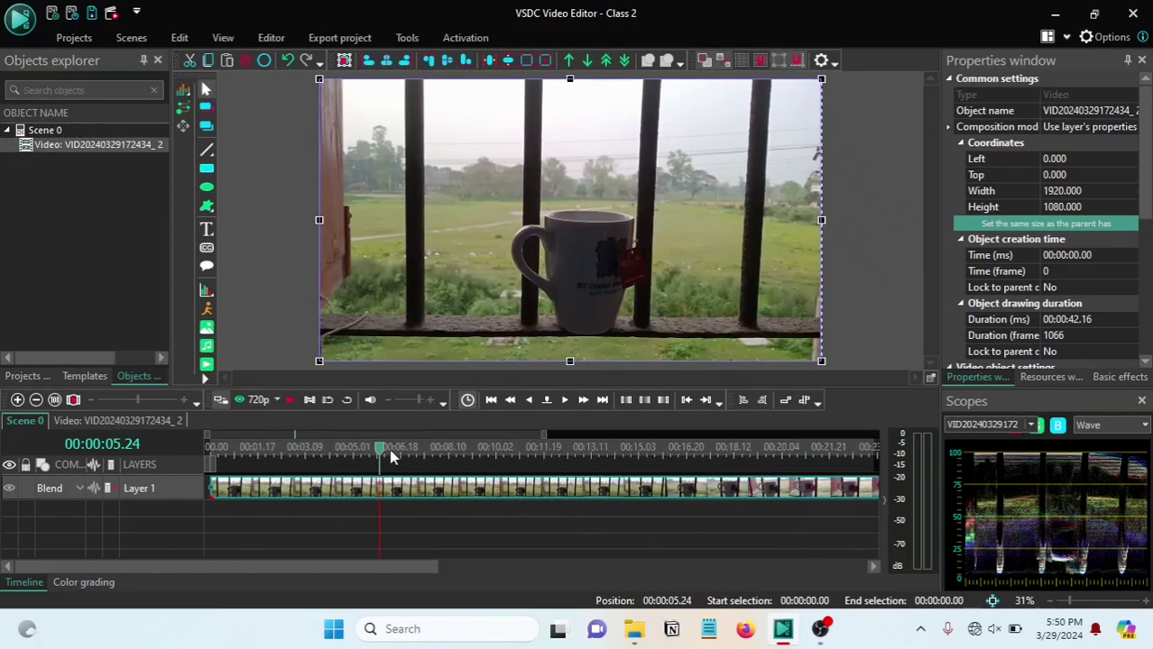
drag(381, 455, 402, 462)
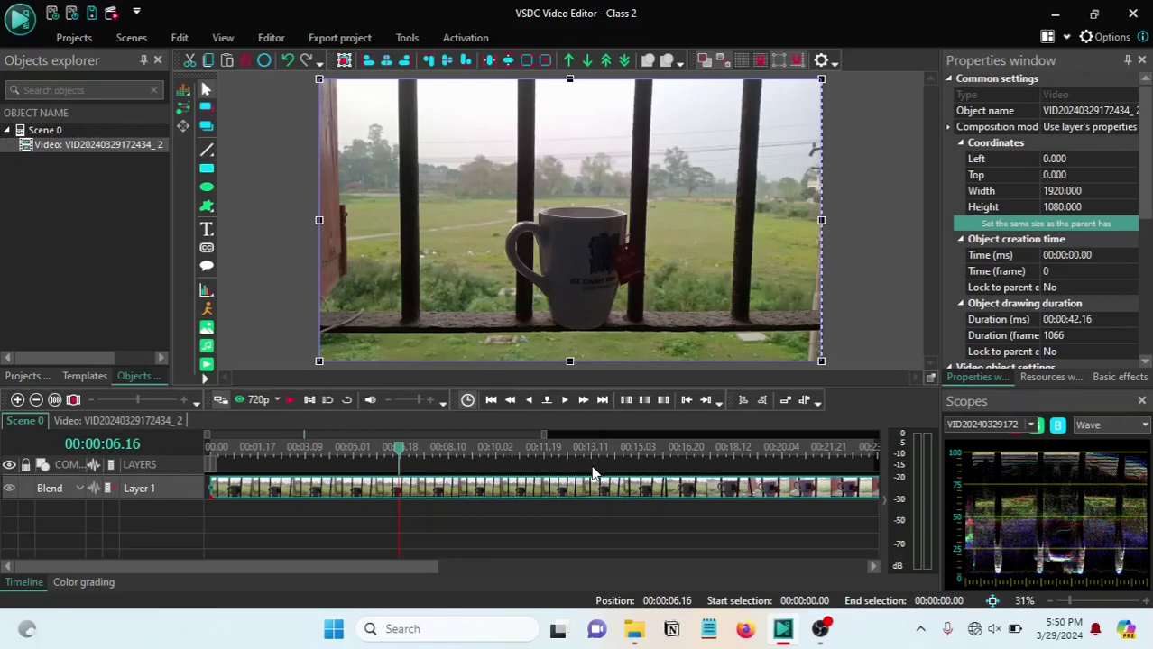
mouse_move(405, 495)
click(270, 39)
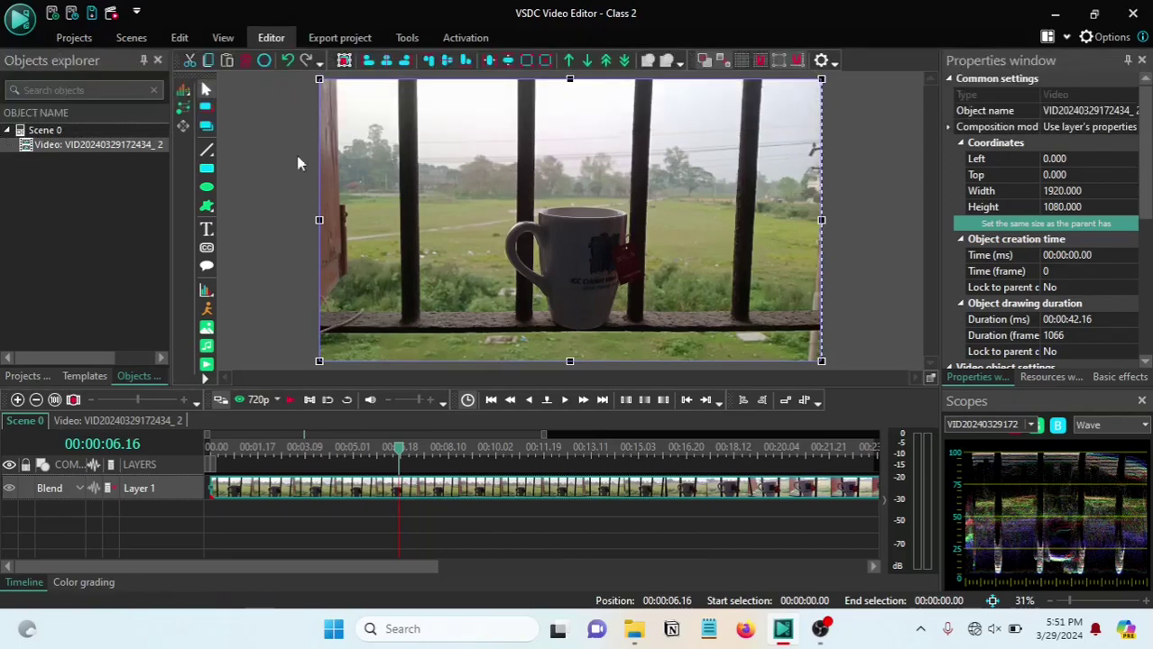
key(ctrl+k)
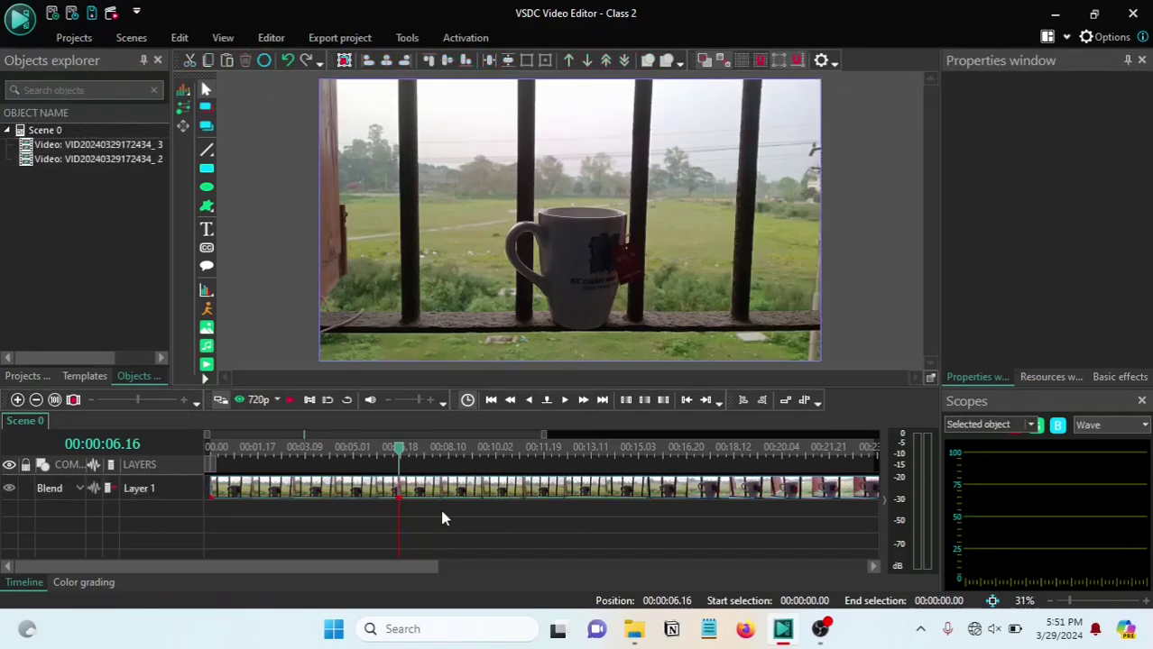
- Split the video clip that follows the first cut at 00:00:16.19
click(335, 501)
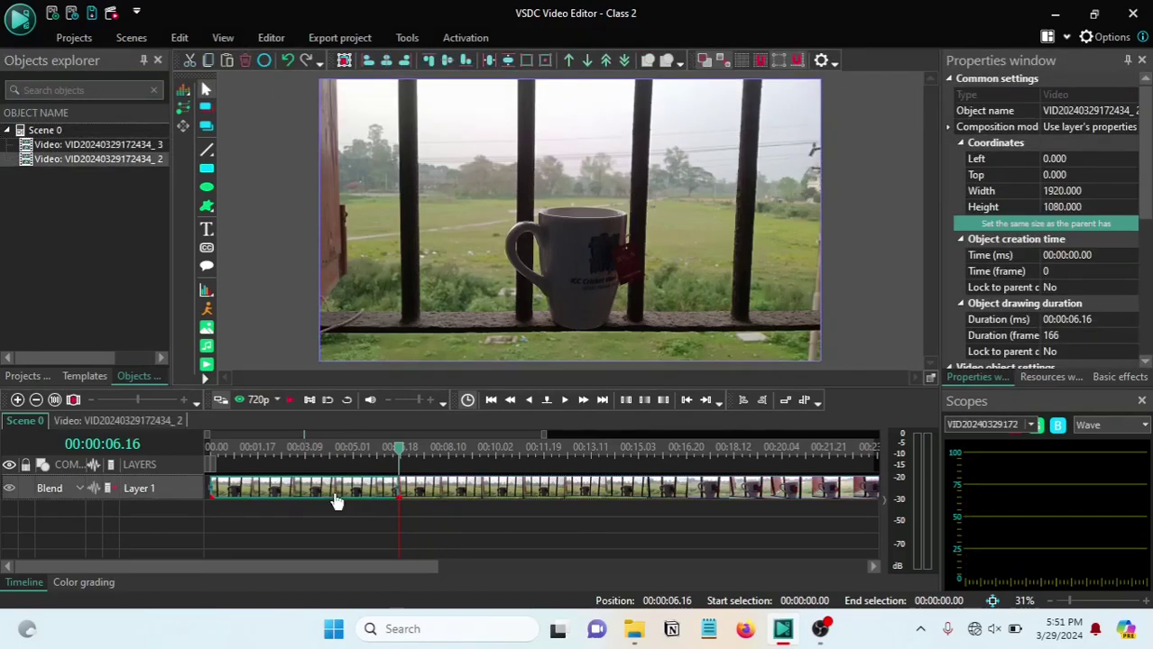
click(456, 507)
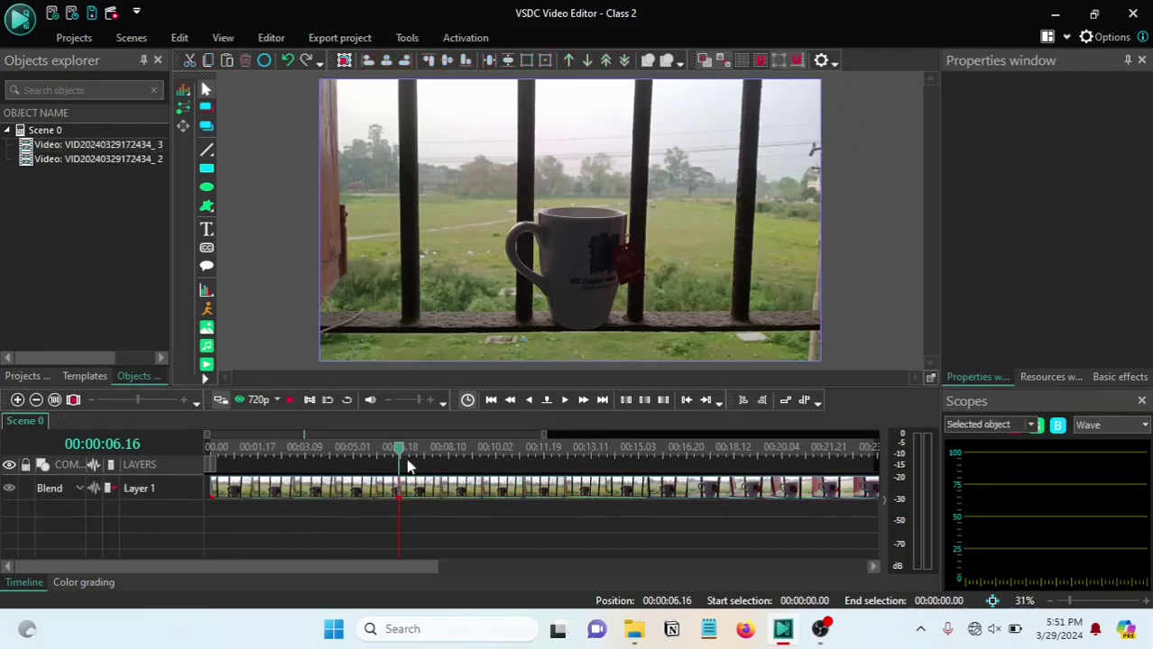
drag(661, 455, 688, 465)
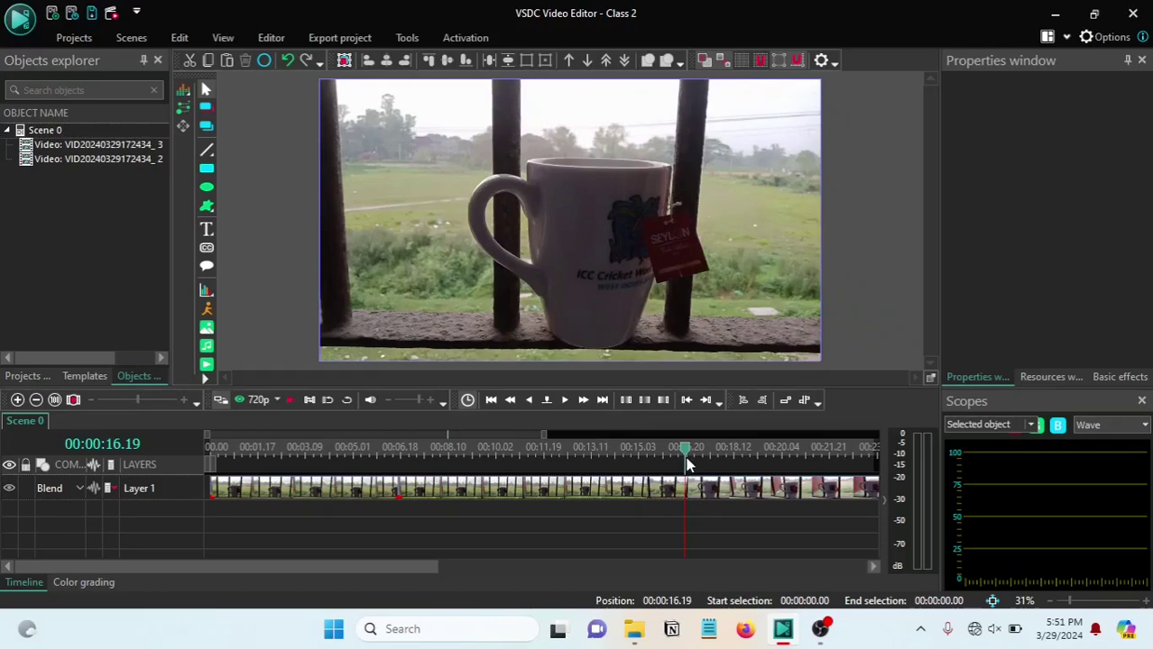
click(271, 37)
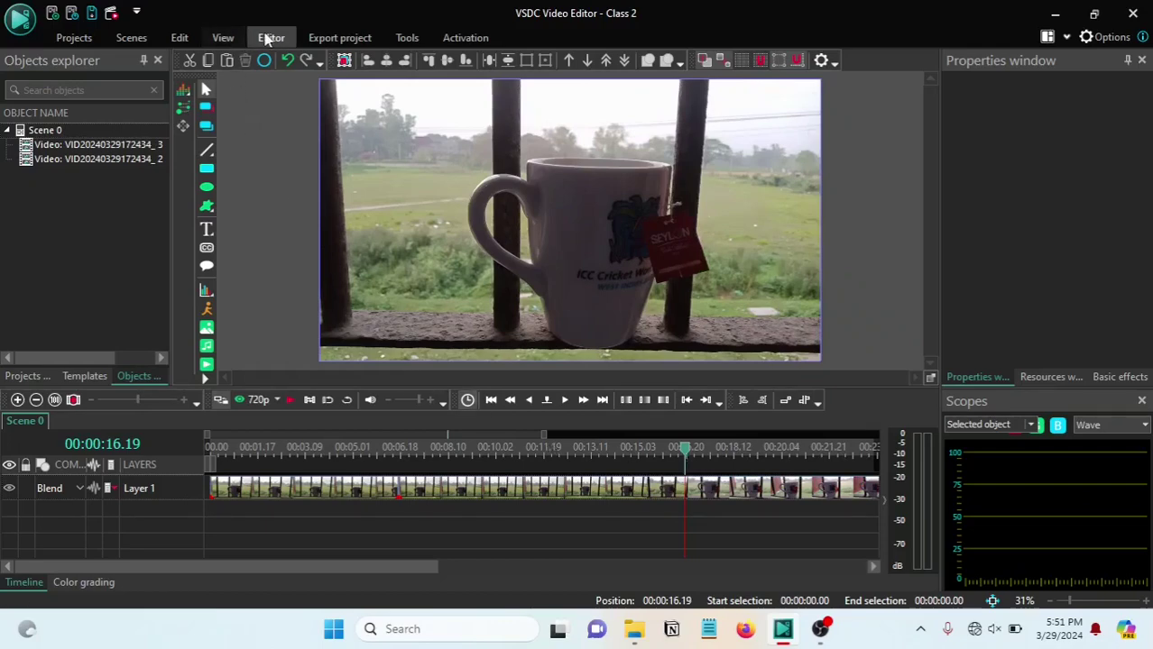
click(511, 488)
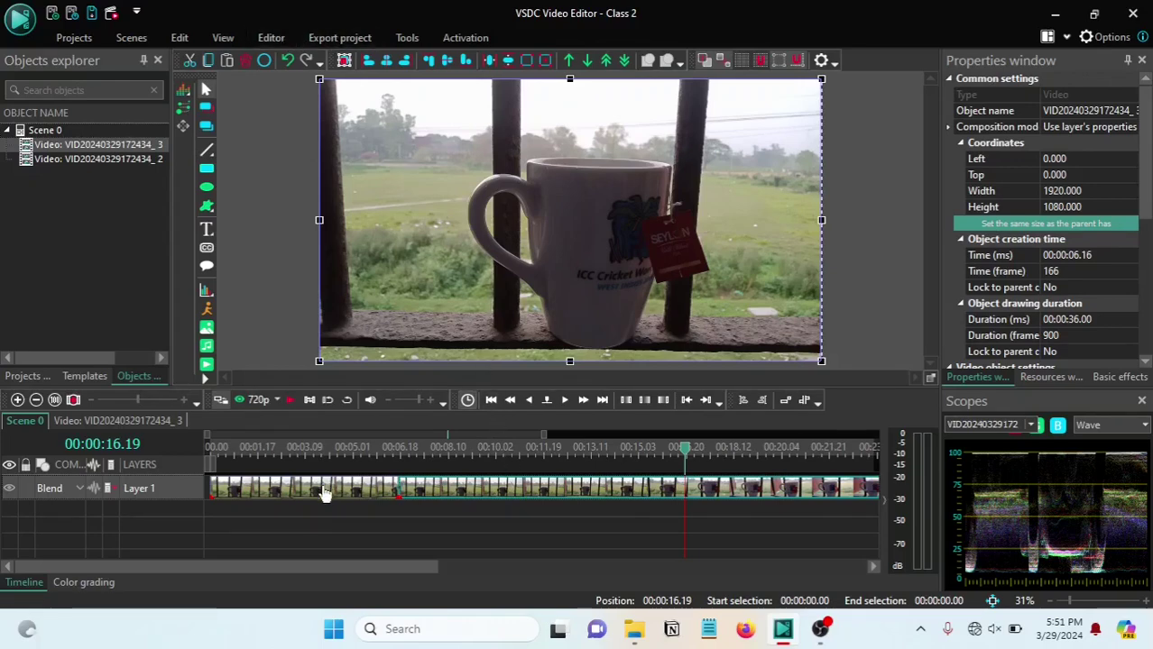
mouse_move(323, 491)
click(270, 38)
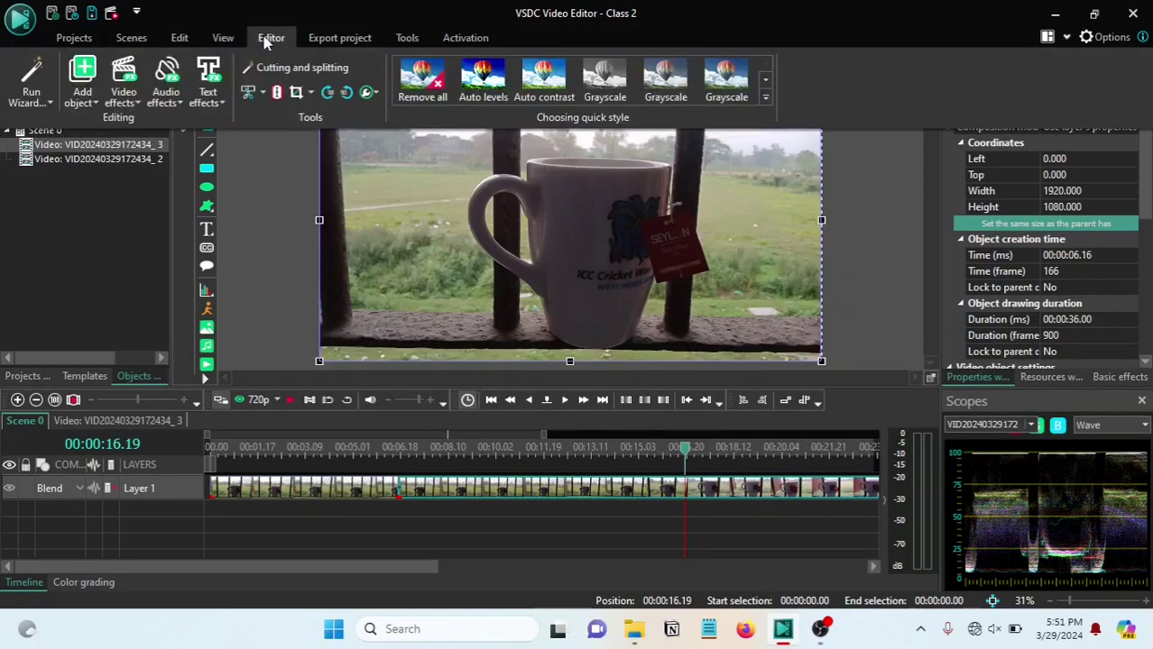
click(276, 93)
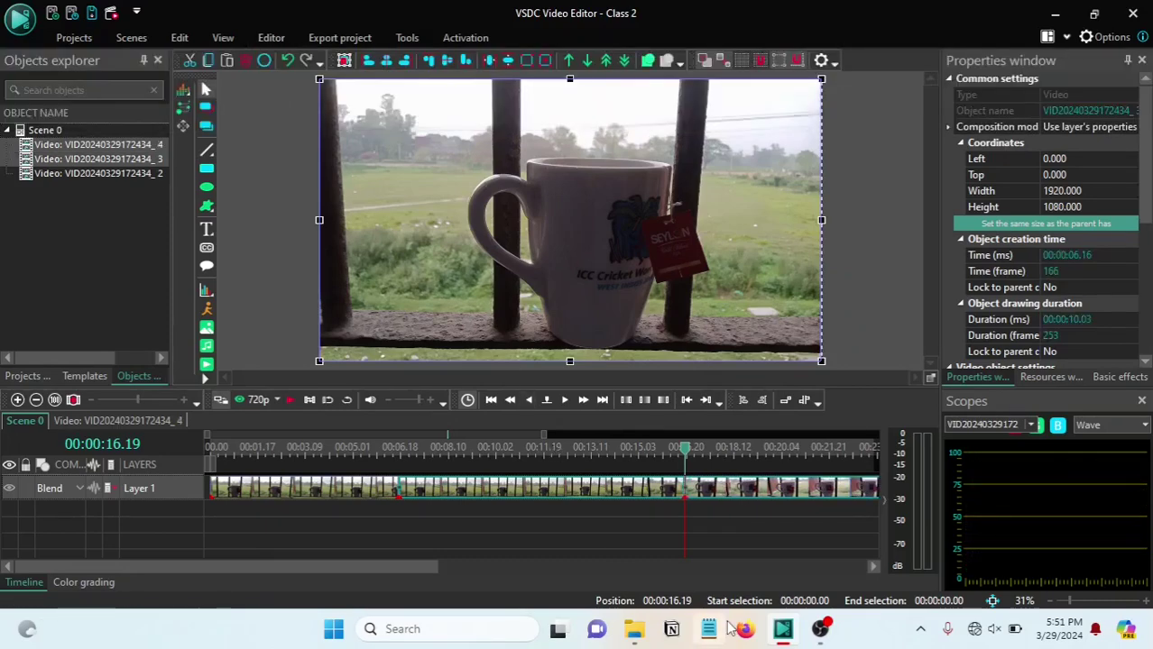
- Select the last, middle and first clips in turn to check that the video is divided into three separate parts
click(749, 533)
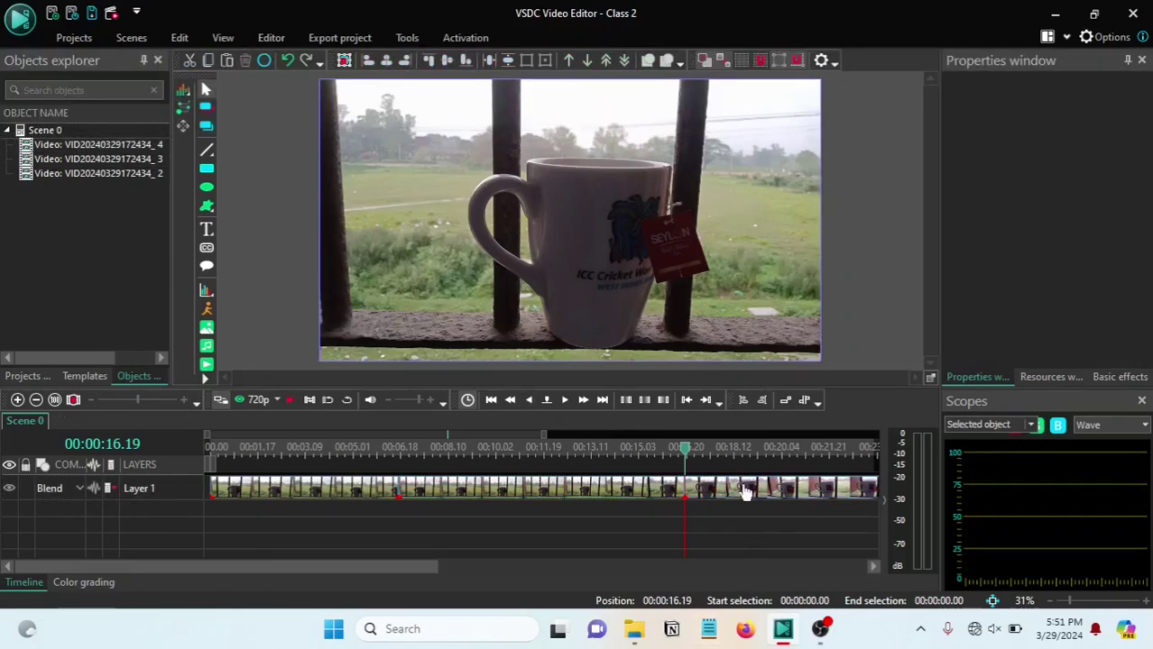
click(744, 489)
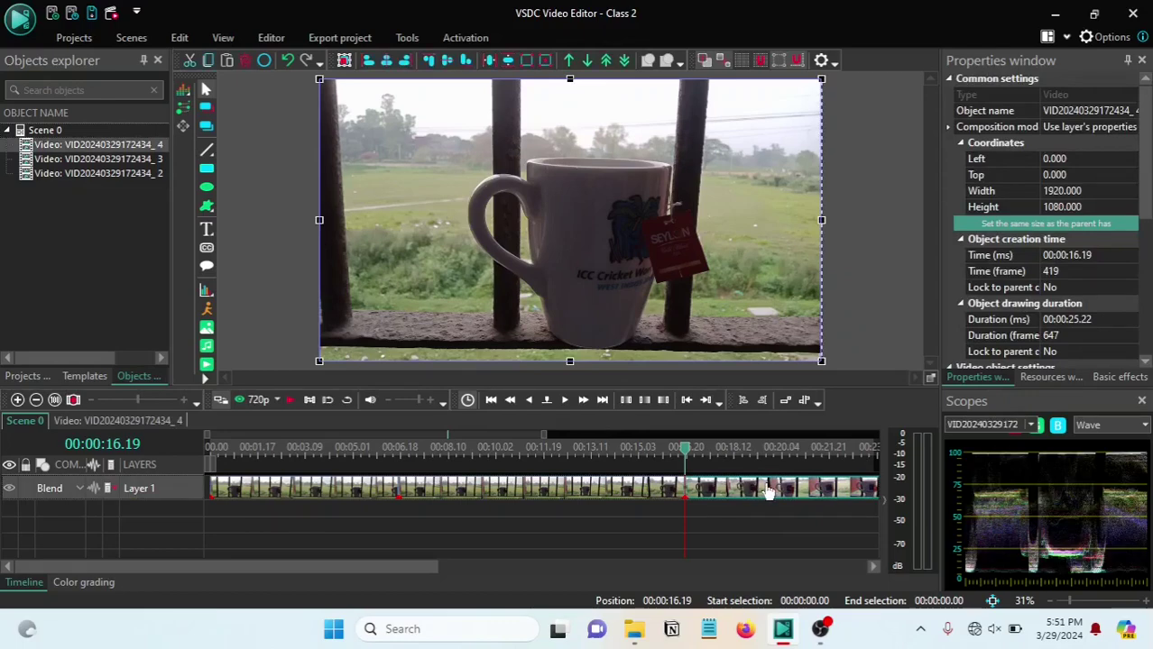
click(581, 489)
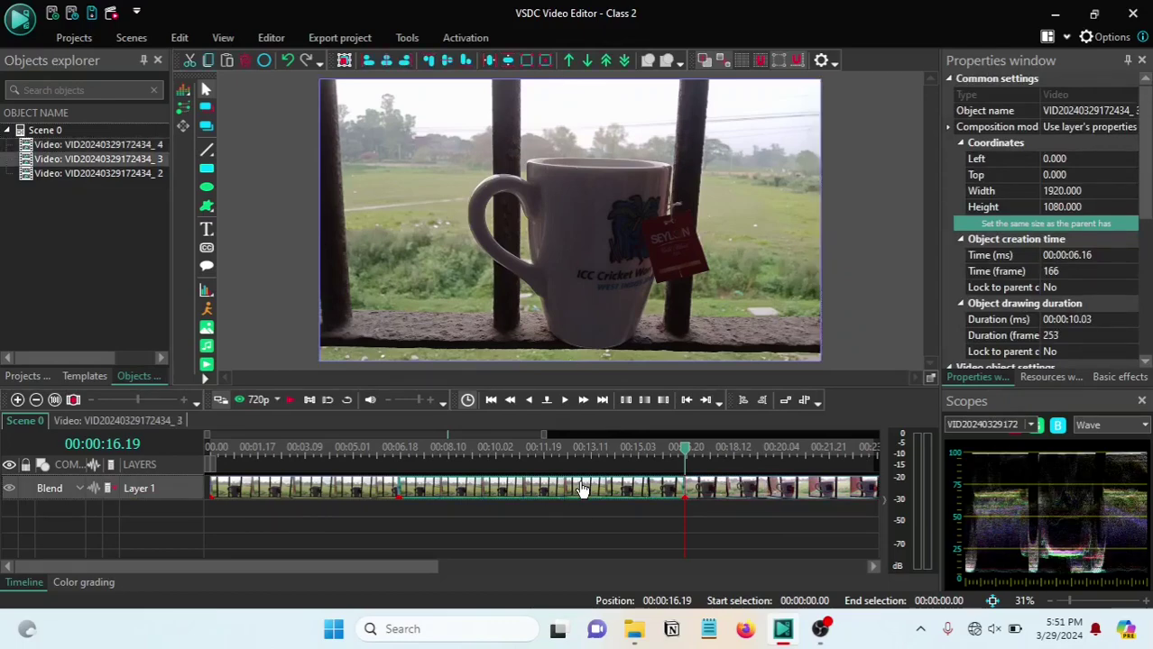
click(337, 490)
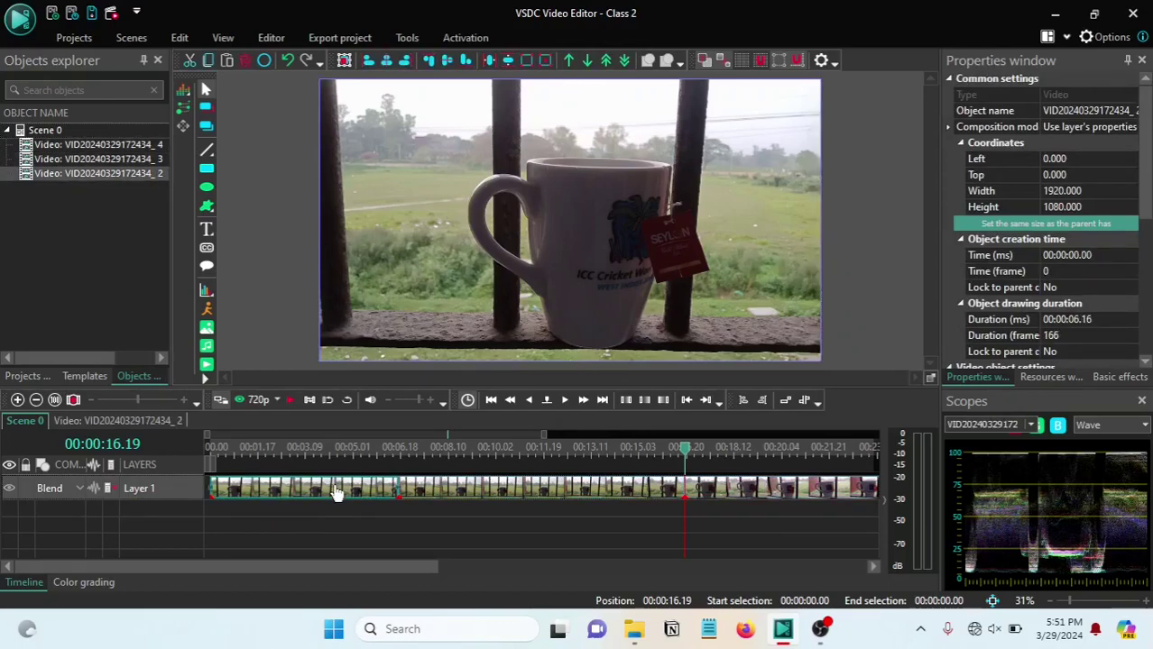
- Delete the middle clip and move the last clip to 00:00:06.16, directly against the end of the first clip
click(535, 492)
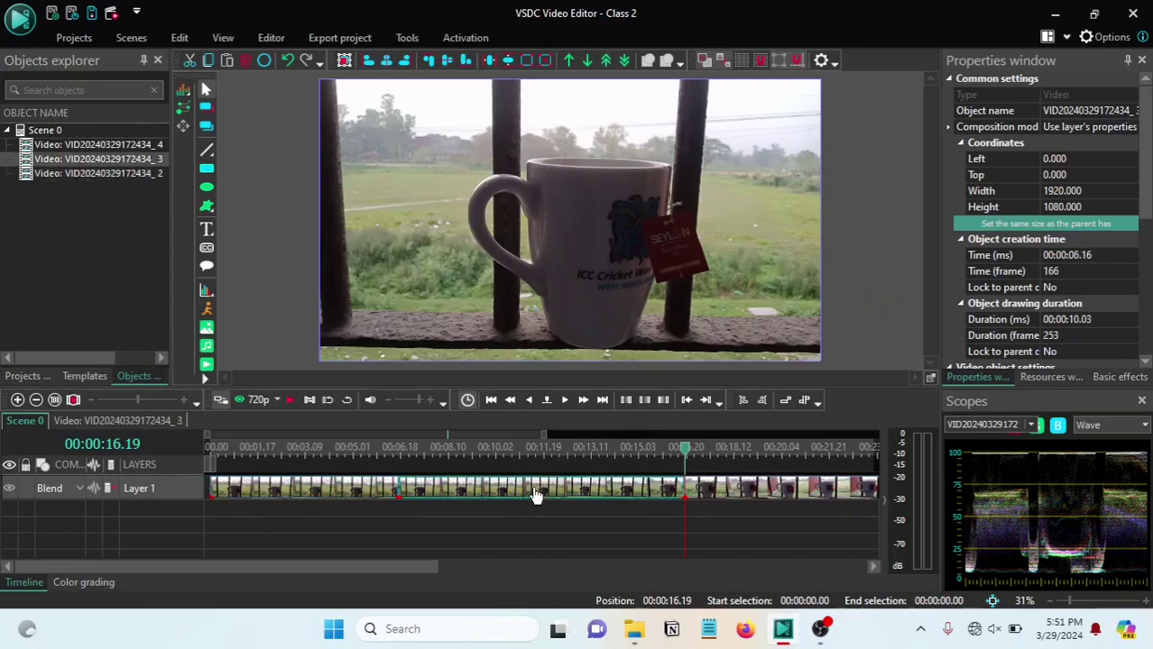
key(Delete)
drag(783, 491, 491, 499)
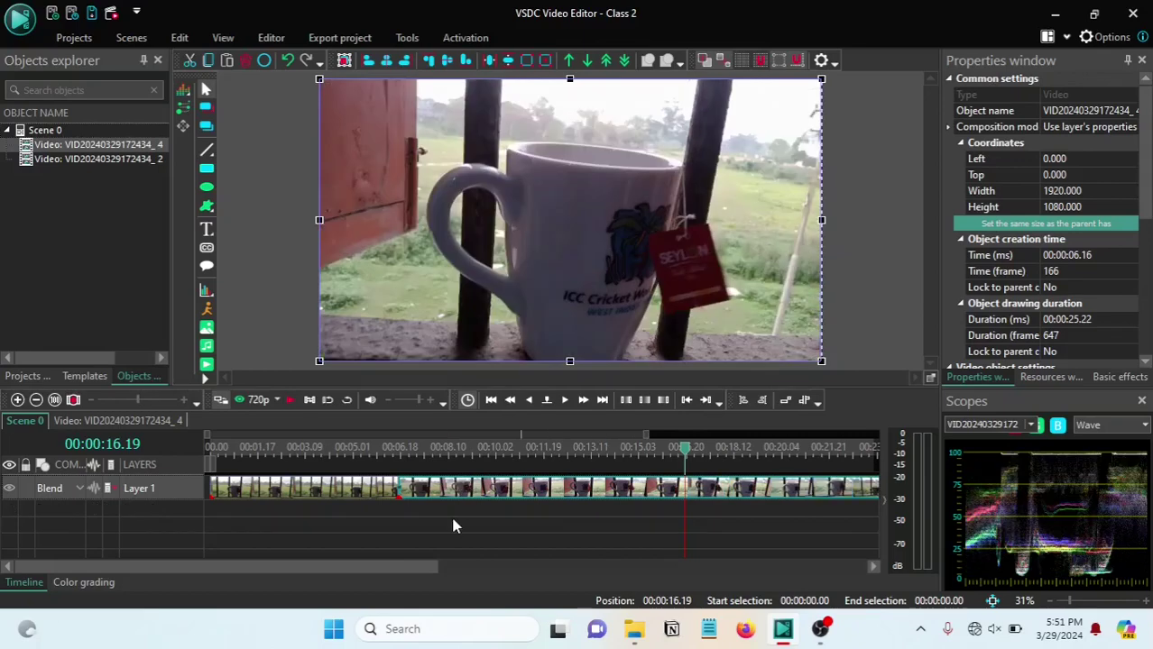
click(453, 525)
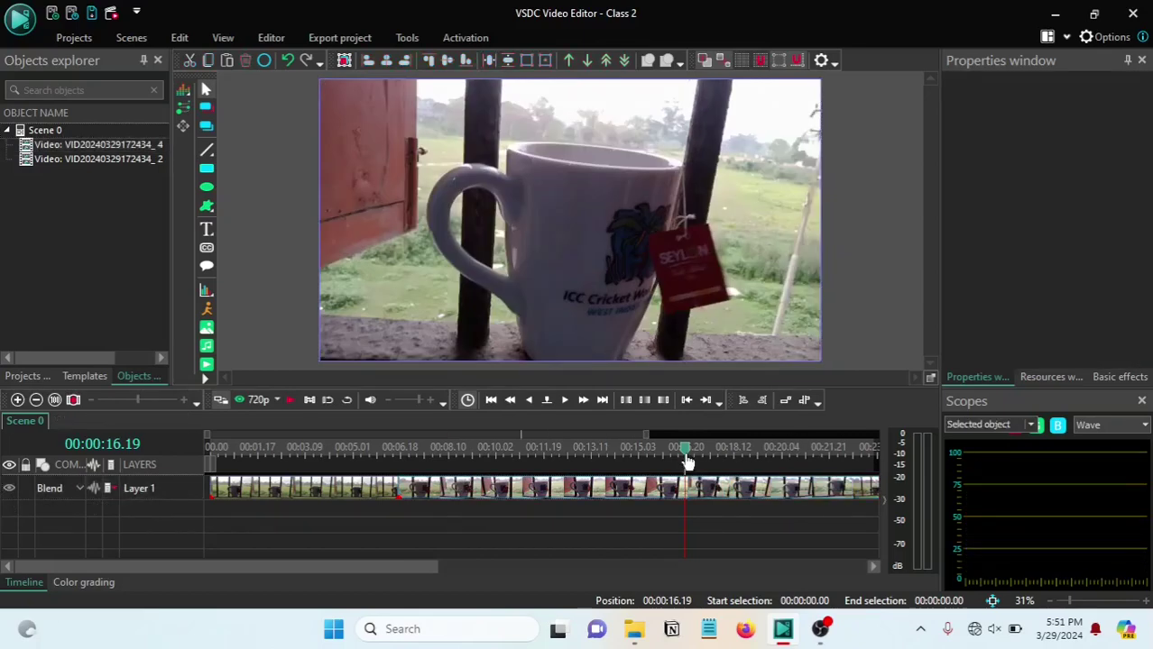
- Preview playback from shortly before the join between the two clips until 00:00:08.06, then stop
drag(685, 449, 604, 449)
drag(534, 450, 363, 449)
click(289, 399)
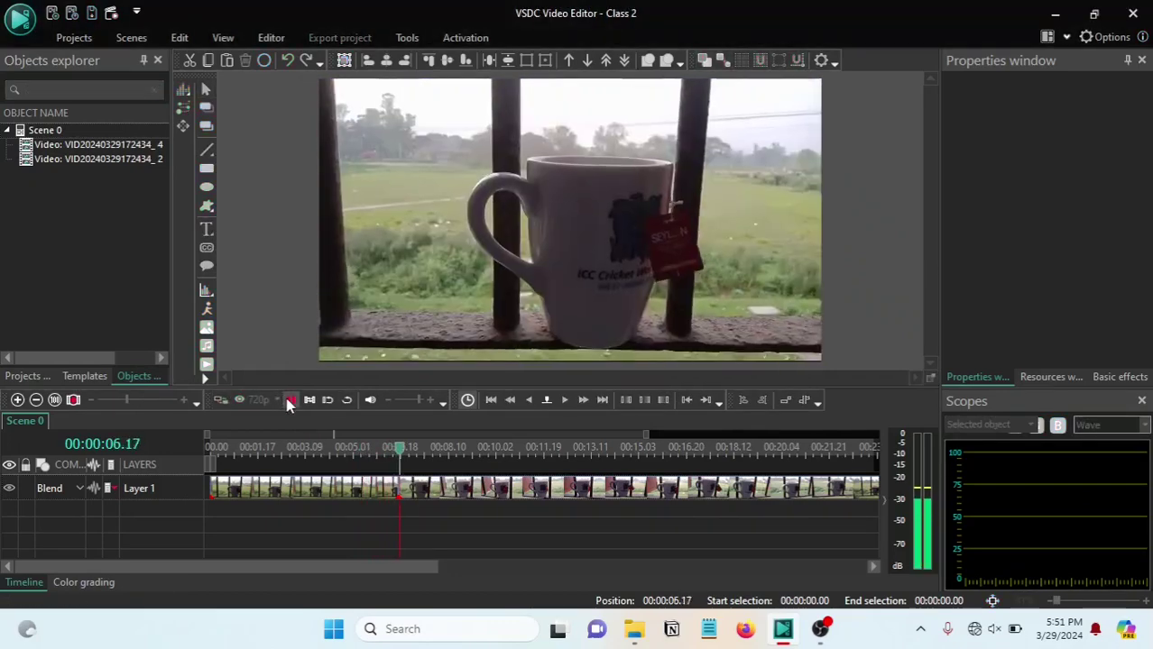
click(290, 400)
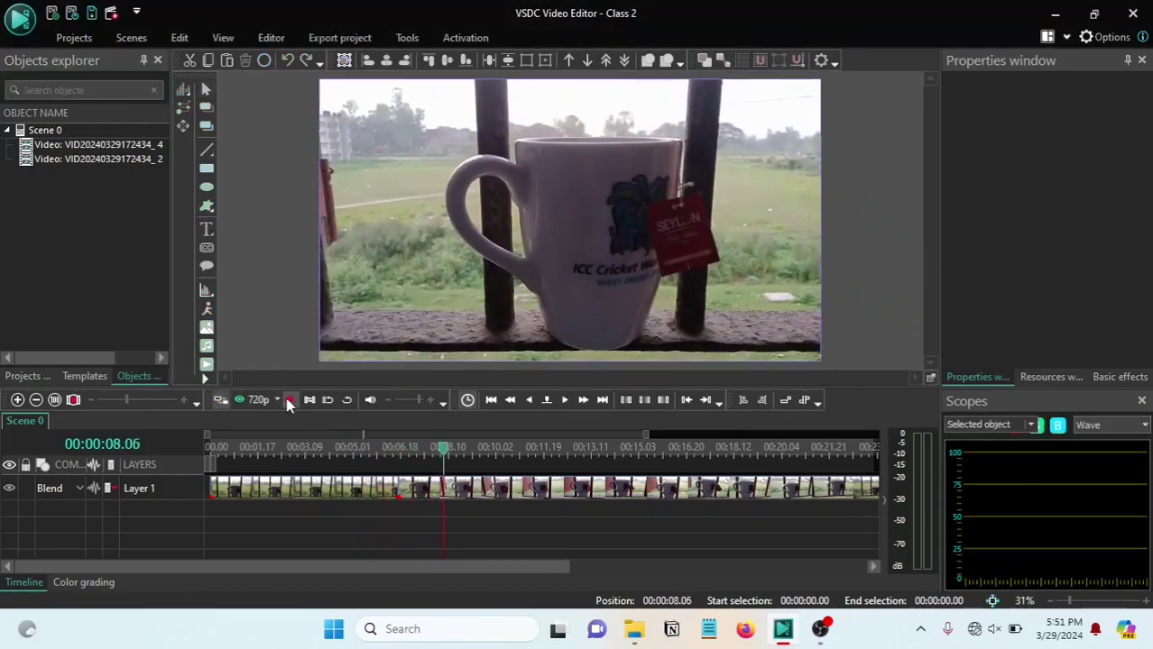